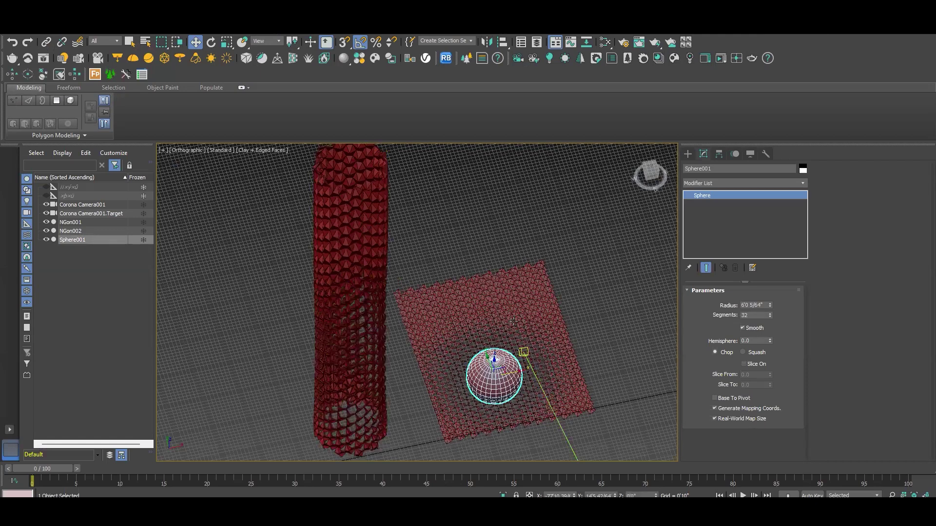
# Move the sphere across the hexagonal panel to test how the pattern reacts, and deselect it
pyautogui.moveTo(501, 369); pyautogui.dragTo(494, 336)
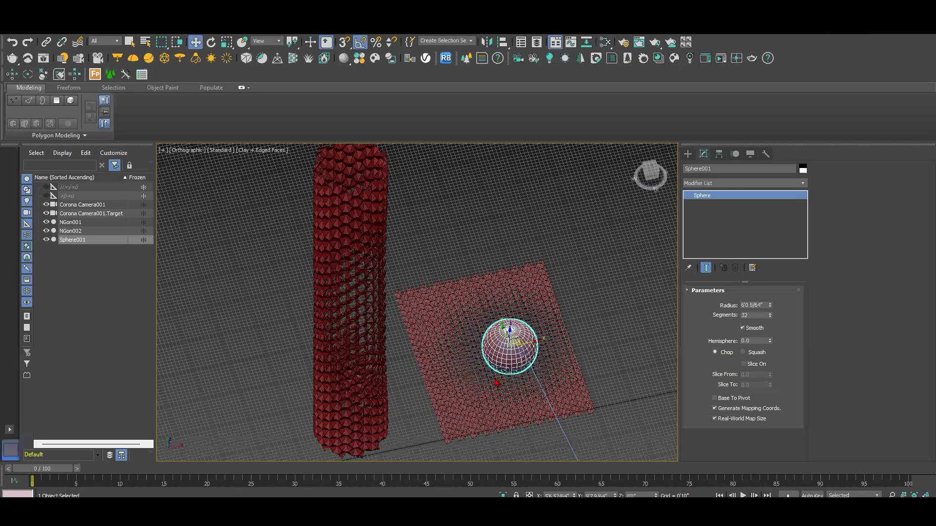
pyautogui.moveTo(496, 383); pyautogui.dragTo(501, 341)
pyautogui.click(603, 320)
# Draw a six-sided NGon spline with a radius of about 1 foot, centred on the origin in the top view
pyautogui.scroll(-2, 603, 320)
pyautogui.moveTo(603, 320); pyautogui.dragTo(555, 316, button='middle')
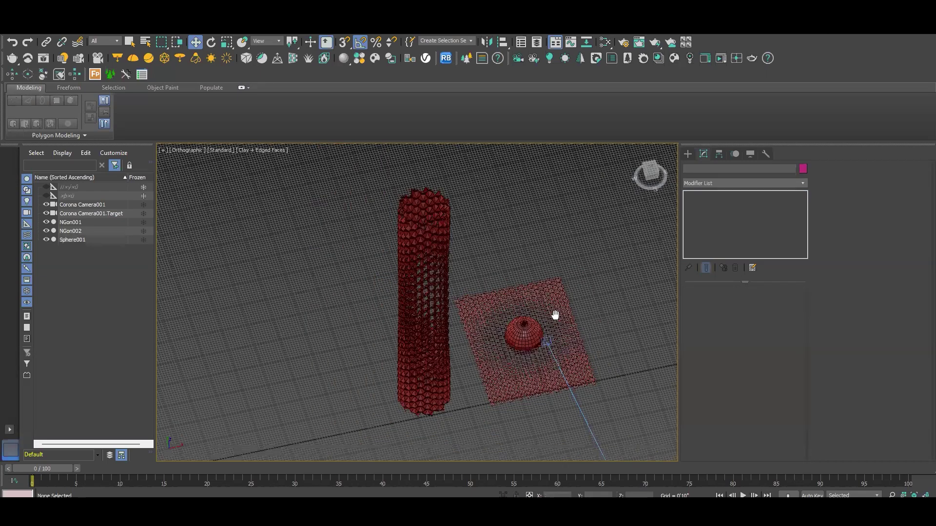
pyautogui.scroll(2, 561, 320)
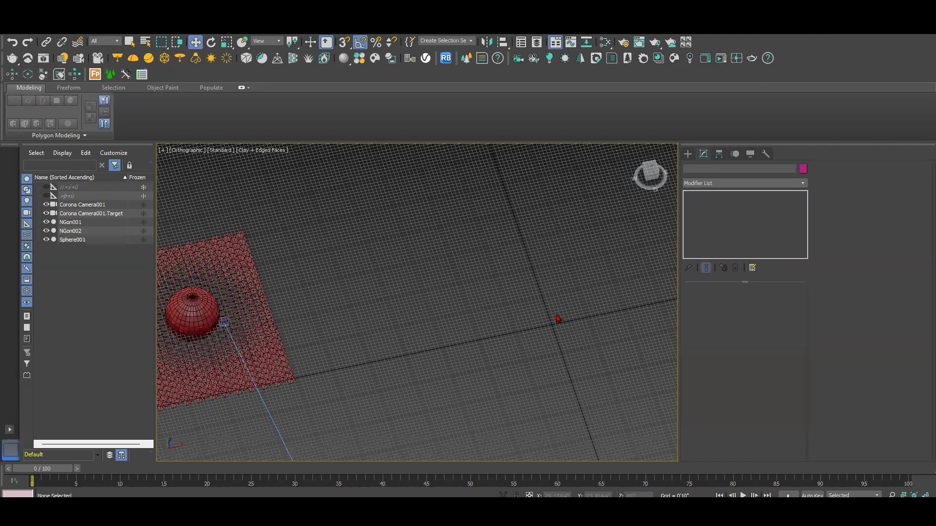
pyautogui.press('t')
pyautogui.scroll(5, 530, 268)
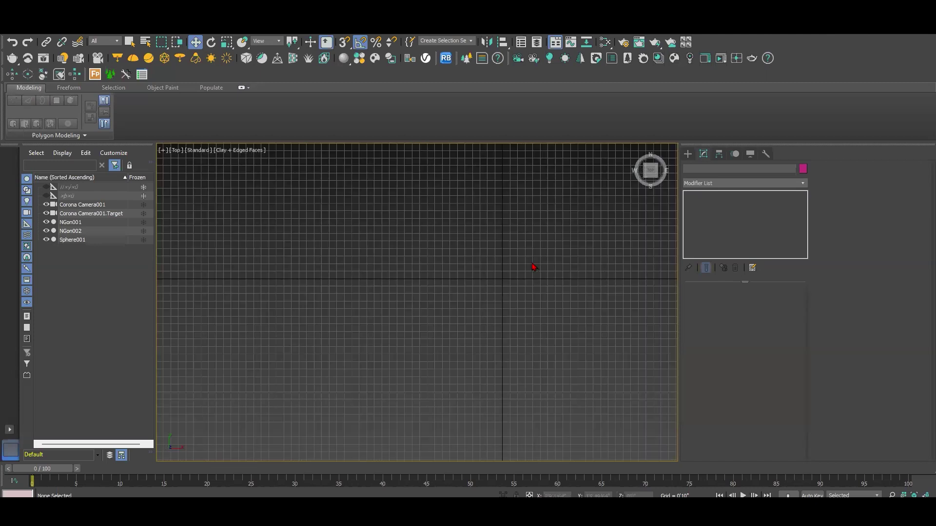
pyautogui.click(689, 155)
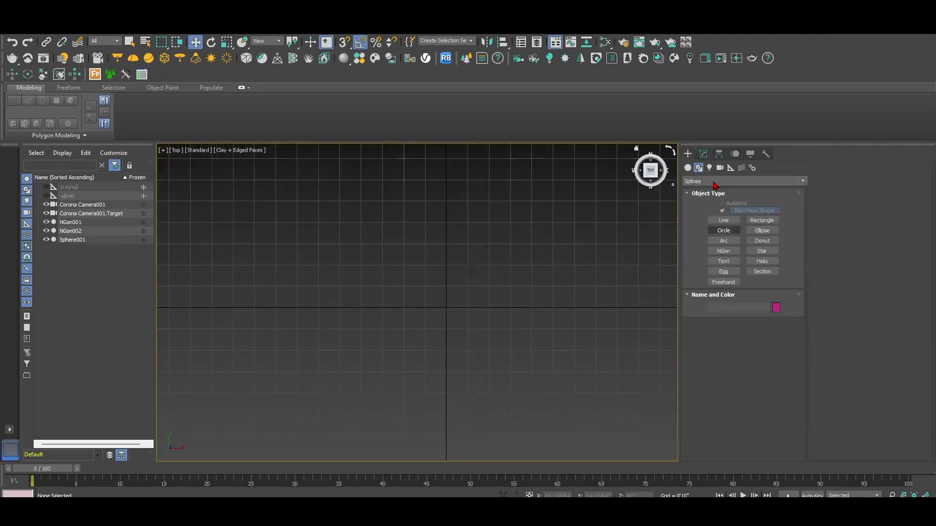
pyautogui.click(725, 250)
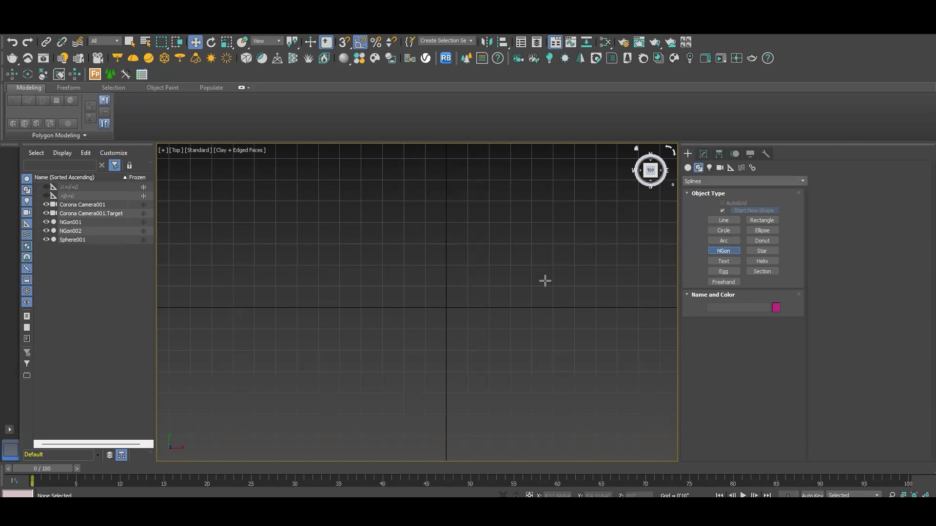
pyautogui.moveTo(446, 308); pyautogui.dragTo(462, 286)
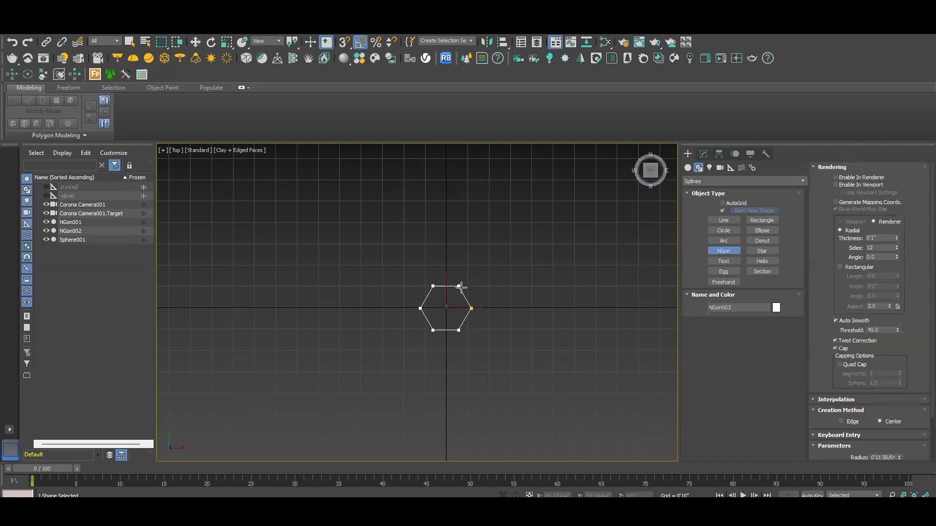
pyautogui.press('w')
# Add an Edit Poly modifier to the hexagon spline
pyautogui.click(702, 155)
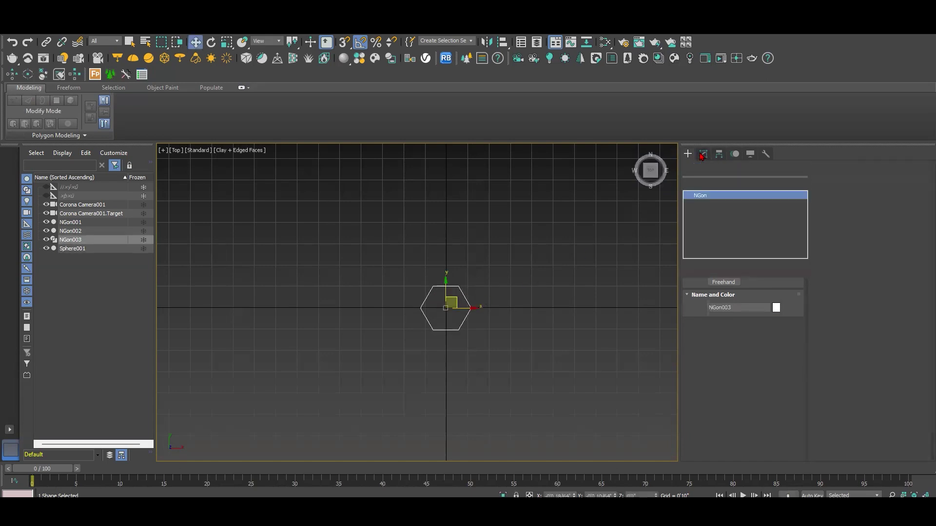
pyautogui.click(708, 183)
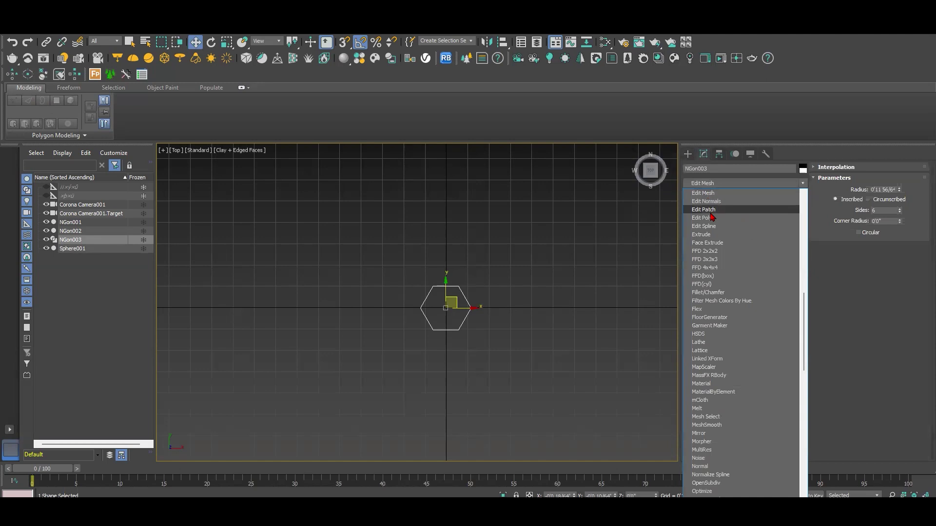
pyautogui.press('Return')
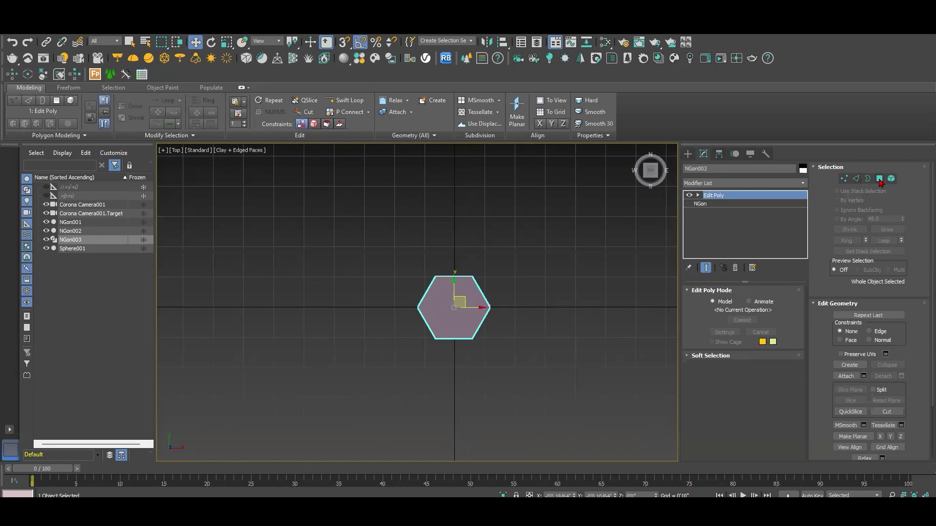
# Inset the hexagon's polygon by about 0'6" and collapse the inner polygon into a single centre vertex
pyautogui.press('4')
pyautogui.click(461, 310)
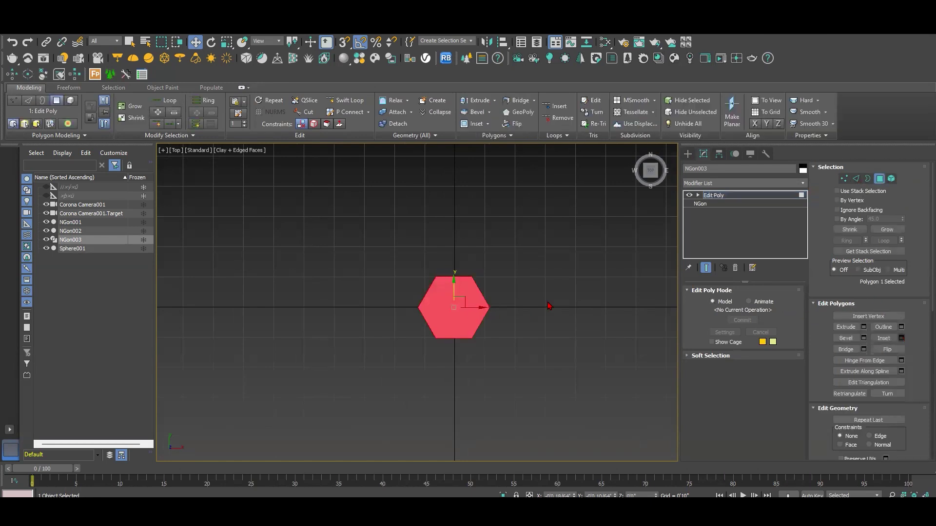
pyautogui.scroll(2, 423, 316)
pyautogui.moveTo(426, 322); pyautogui.dragTo(434, 289)
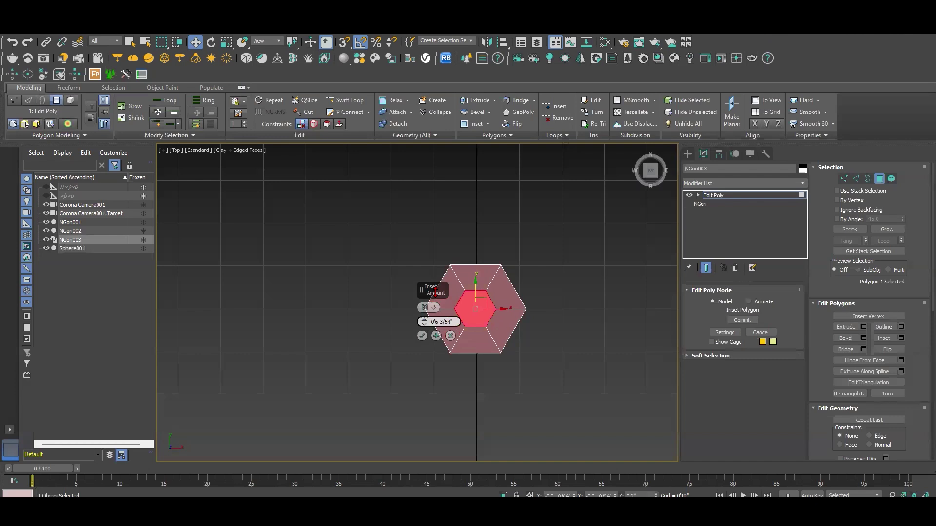
pyautogui.click(422, 335)
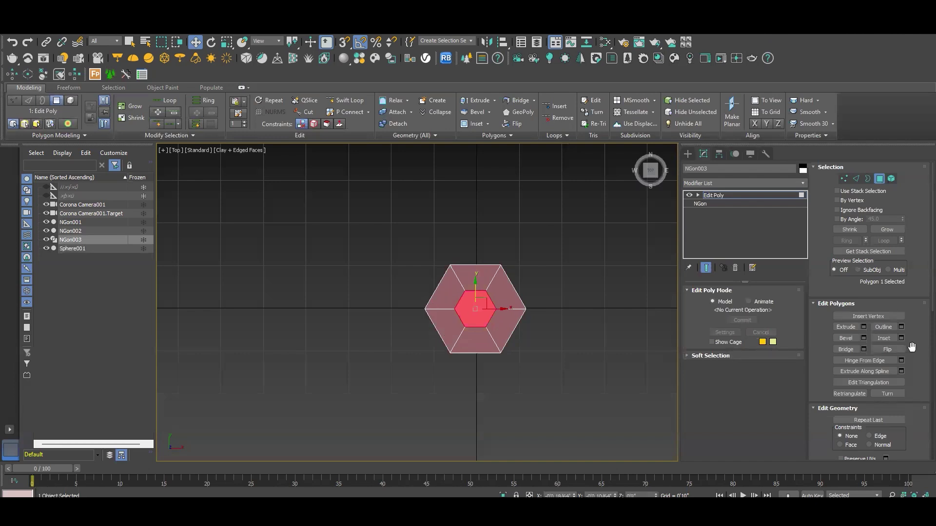
pyautogui.scroll(-2, 917, 355)
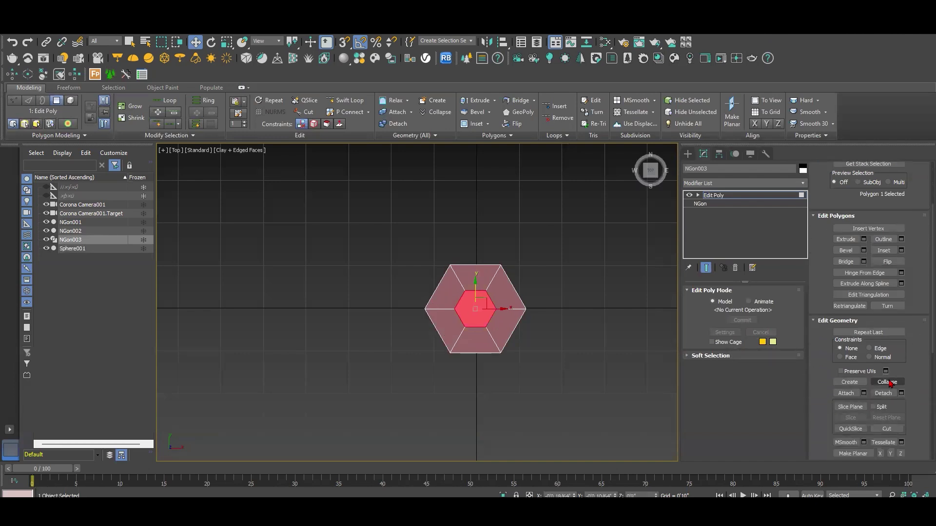
pyautogui.click(887, 383)
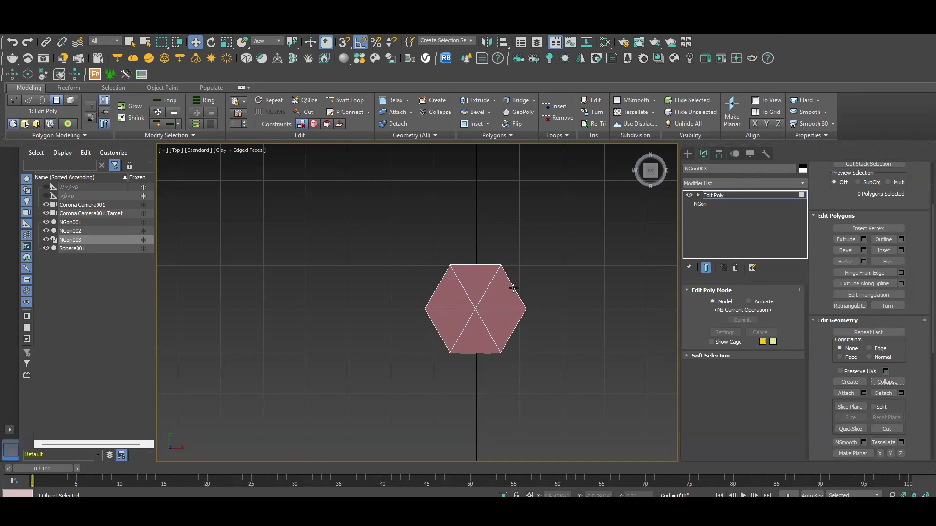
# Select three alternating outer vertices of the hexagon: the upper-right, far-left and lower-right corners
pyautogui.click(699, 195)
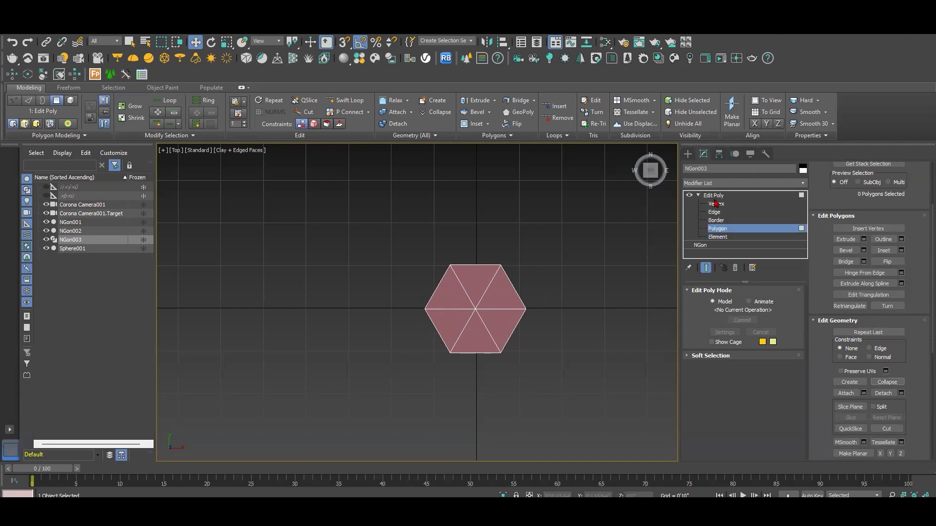
pyautogui.scroll(2, 910, 208)
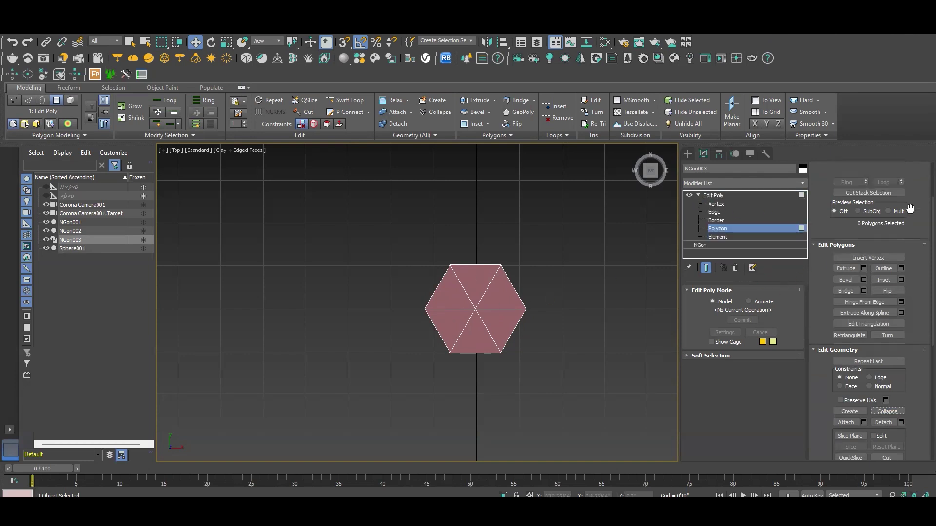
pyautogui.scroll(2, 458, 300)
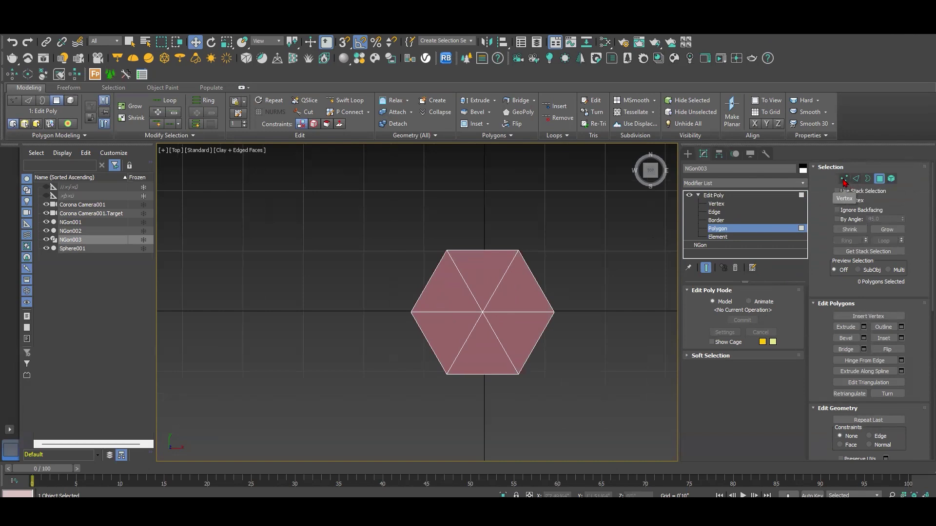
pyautogui.press('1')
pyautogui.moveTo(537, 235); pyautogui.dragTo(510, 266)
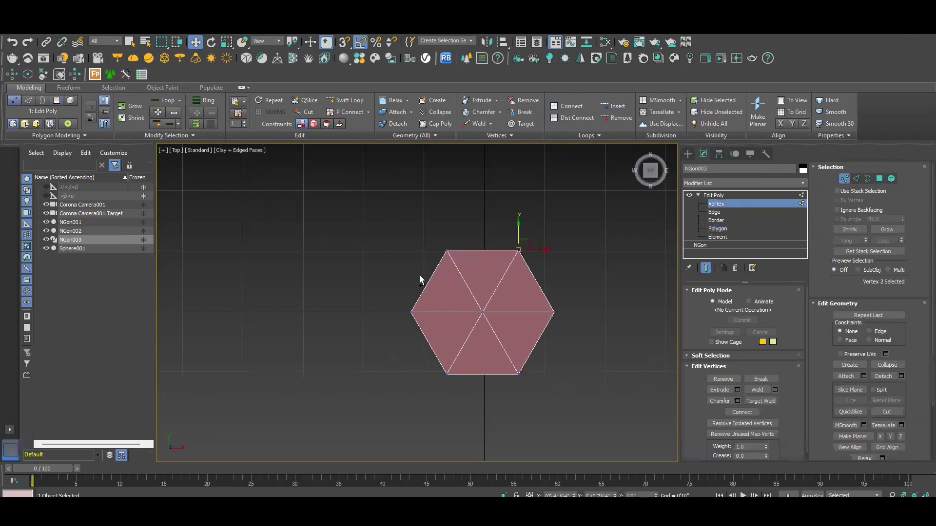
pyautogui.keyDown('ctrl'); pyautogui.moveTo(421, 280); pyautogui.dragTo(397, 336); pyautogui.keyUp('ctrl')
pyautogui.keyDown('ctrl'); pyautogui.moveTo(536, 350); pyautogui.dragTo(502, 393); pyautogui.keyUp('ctrl')
# Select the three alternating inner edges running from the centre to the right, upper-left and lower-left corners, and leave edge editing
pyautogui.click(857, 181)
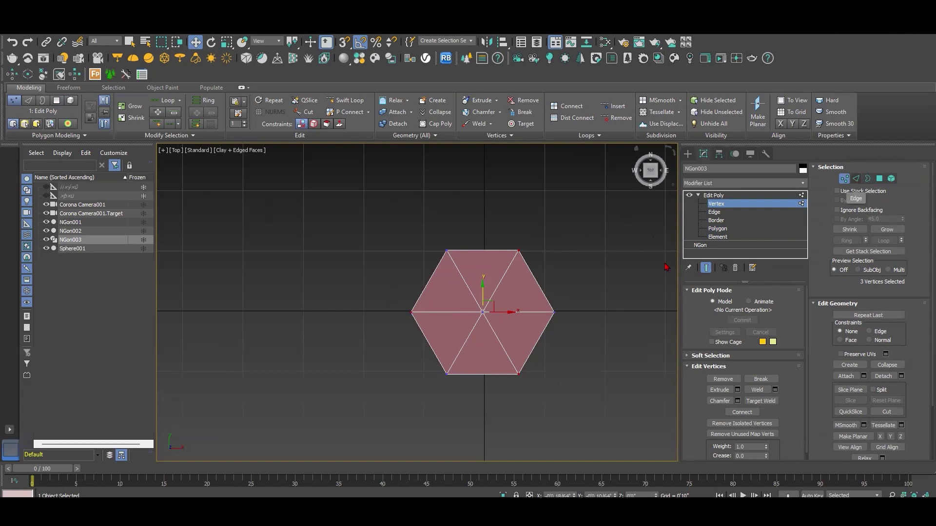
pyautogui.click(537, 311)
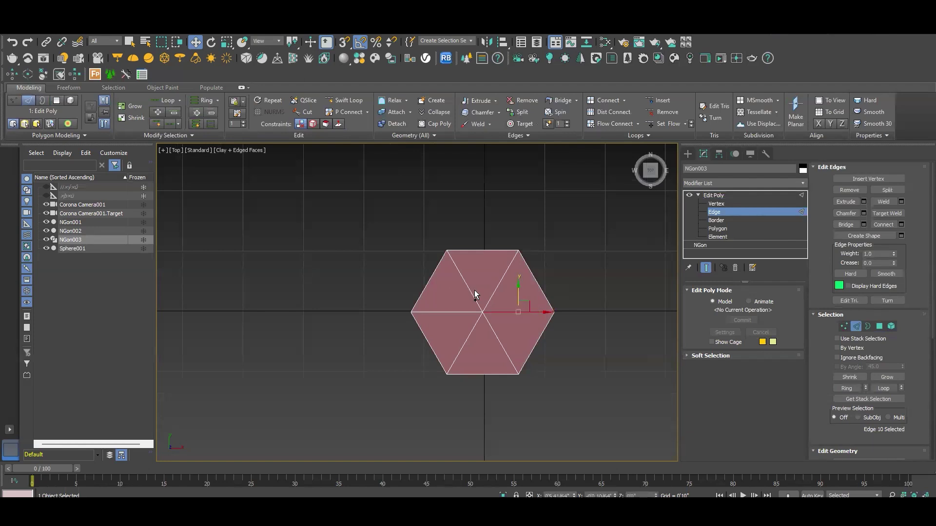
pyautogui.keyDown('ctrl'); pyautogui.click(472, 297); pyautogui.keyUp('ctrl')
pyautogui.keyDown('ctrl'); pyautogui.click(466, 341); pyautogui.keyUp('ctrl')
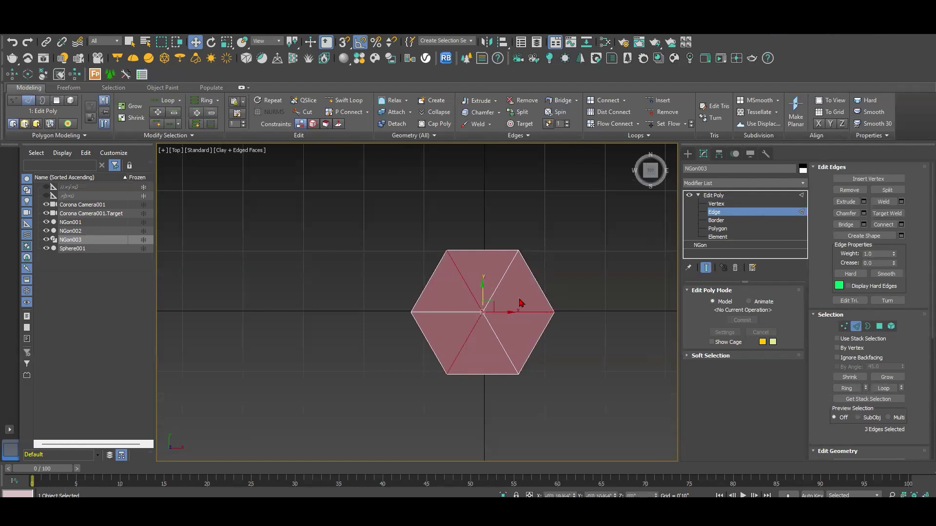
pyautogui.click(858, 328)
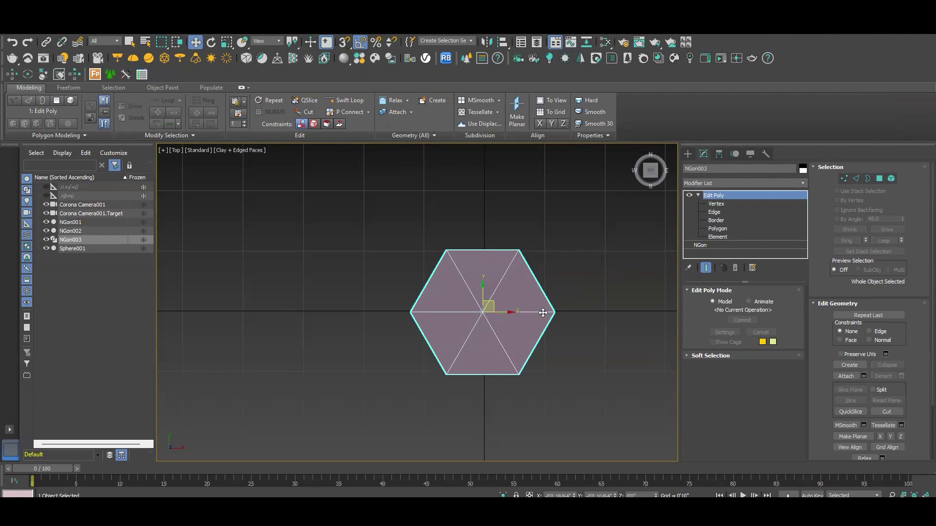
# Clone the hexagon upward edge to edge with Endpoint snapping, as 28 independent copies forming a column
pyautogui.rightClick(344, 43)
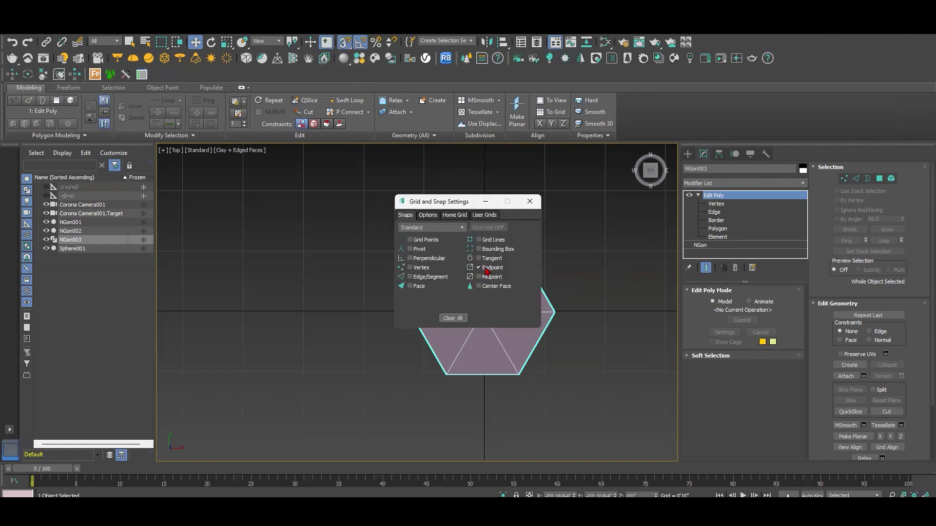
pyautogui.click(529, 202)
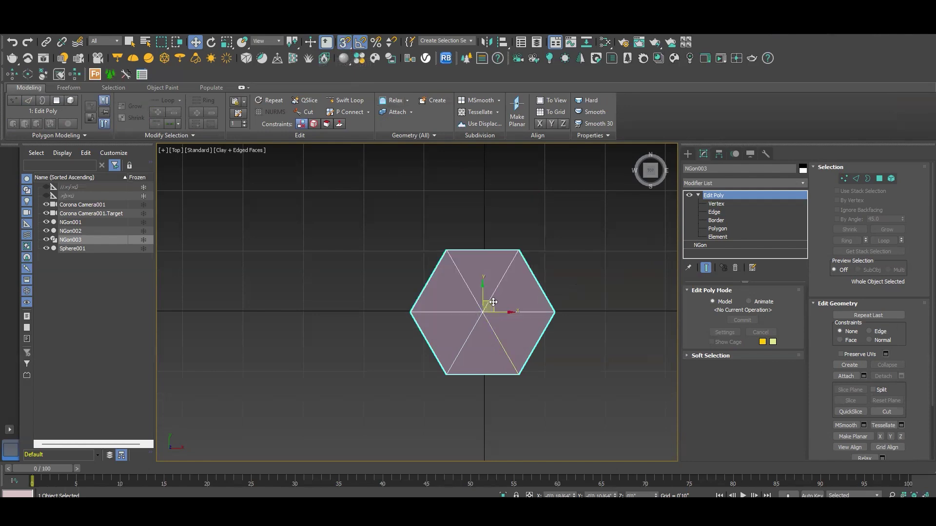
pyautogui.moveTo(518, 375)
pyautogui.keyDown('shift'); pyautogui.mouseDown()
pyautogui.moveTo(527, 242)
pyautogui.moveTo(519, 250)
pyautogui.mouseUp(); pyautogui.keyUp('shift')
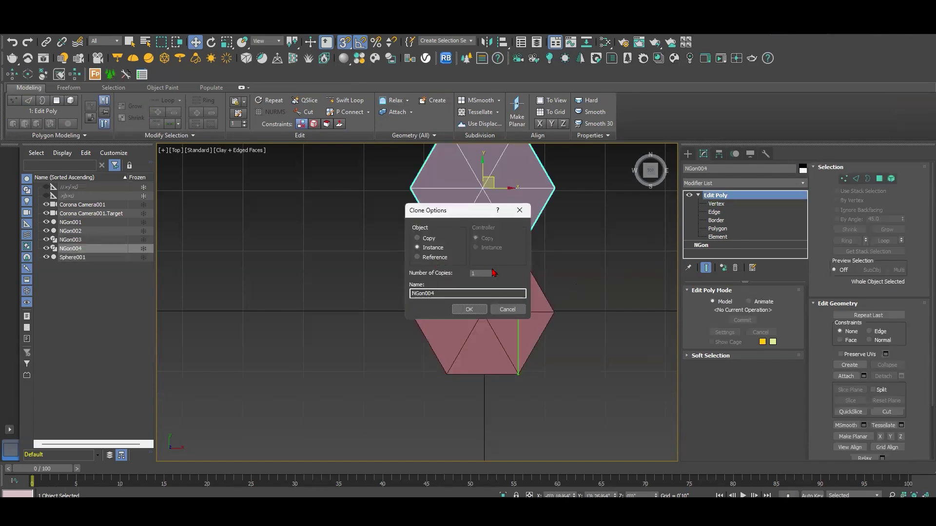
pyautogui.click(418, 237)
pyautogui.click(471, 310)
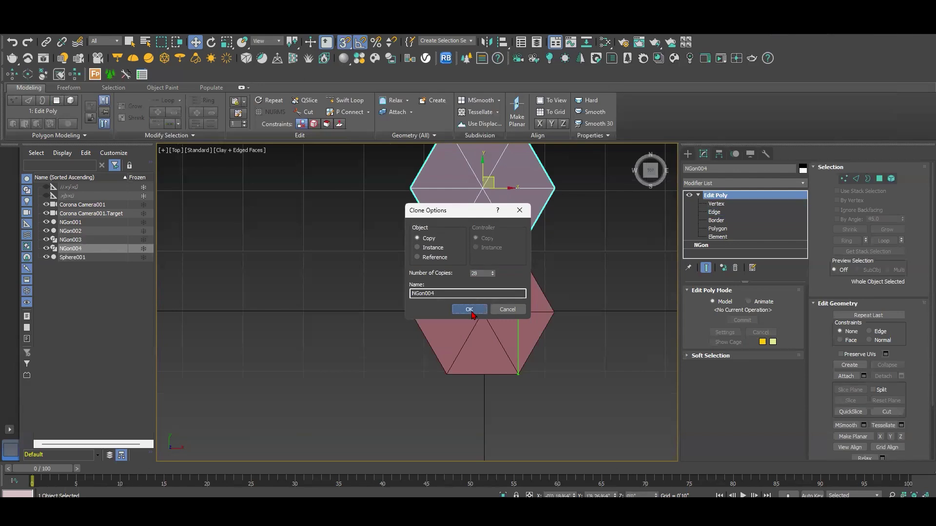
pyautogui.press('Return')
pyautogui.scroll(-5, 526, 277)
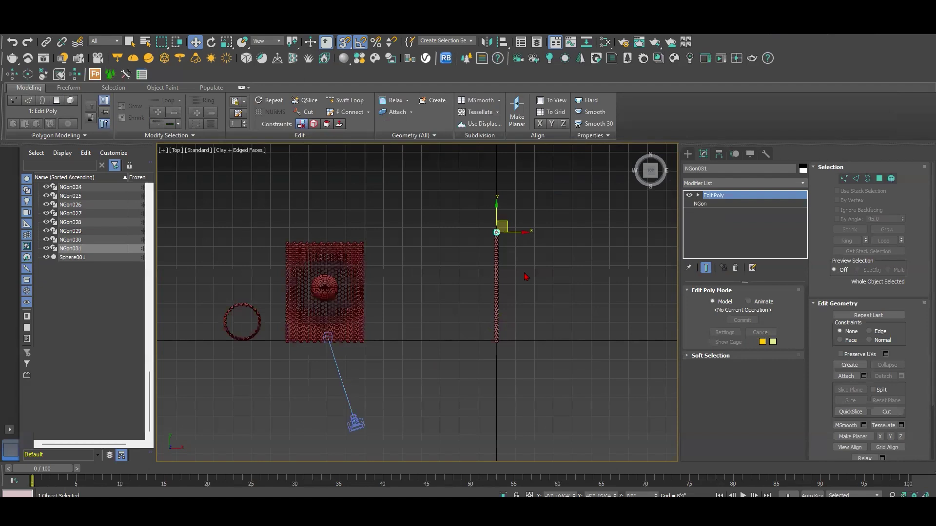
# Copy the whole hexagon column once to its left, snapped half a hexagon lower so the two columns interlock
pyautogui.moveTo(529, 228); pyautogui.dragTo(476, 359)
pyautogui.scroll(2, 488, 316)
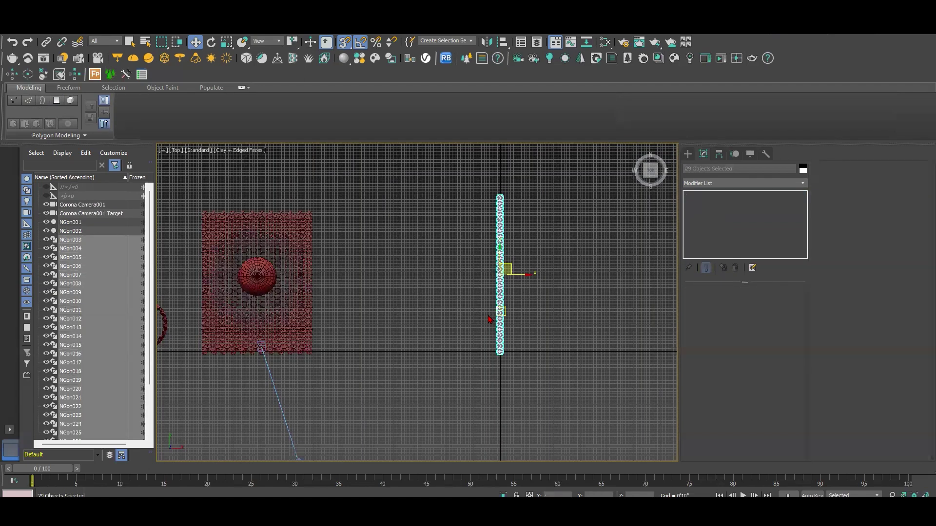
pyautogui.scroll(5, 490, 319)
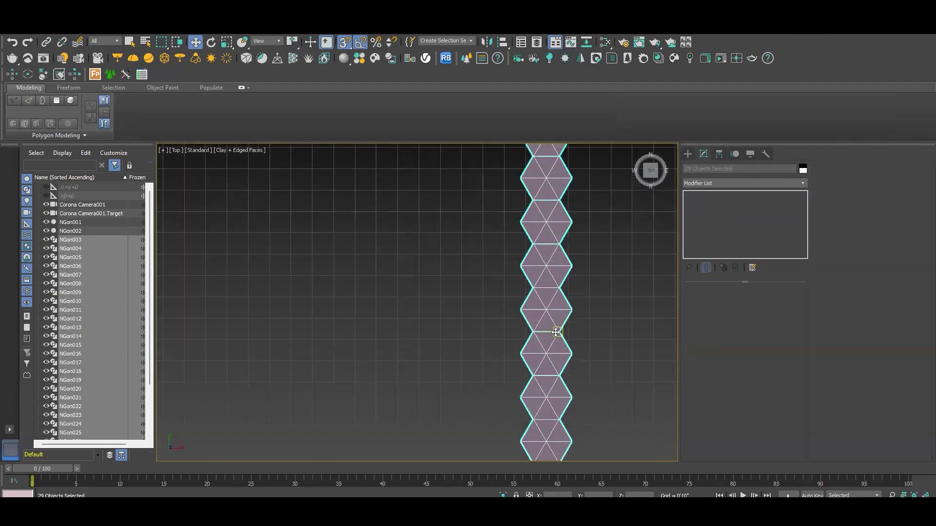
pyautogui.keyDown('shift'); pyautogui.moveTo(559, 333); pyautogui.dragTo(514, 349); pyautogui.keyUp('shift')
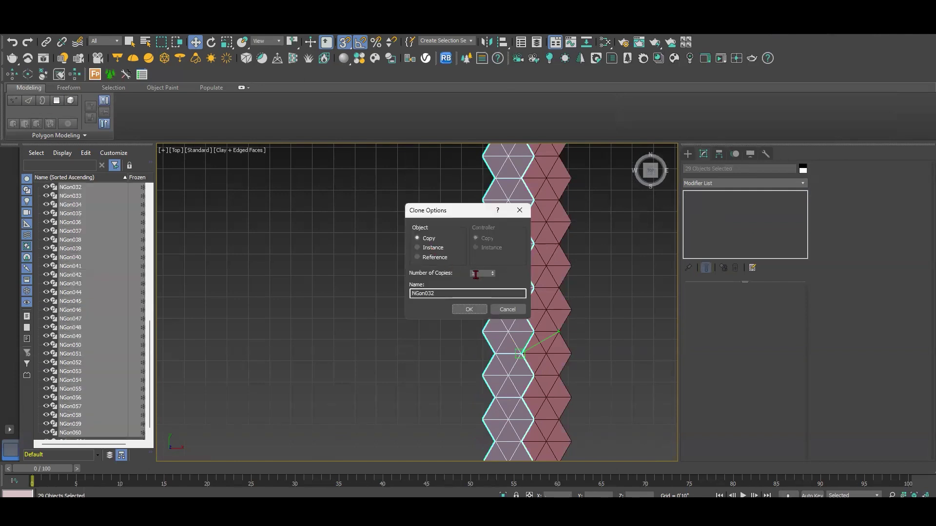
pyautogui.click(472, 311)
# Delete the hexagon protruding at the lower end of the copied column
pyautogui.scroll(-5, 530, 243)
pyautogui.scroll(5, 535, 332)
pyautogui.click(542, 305)
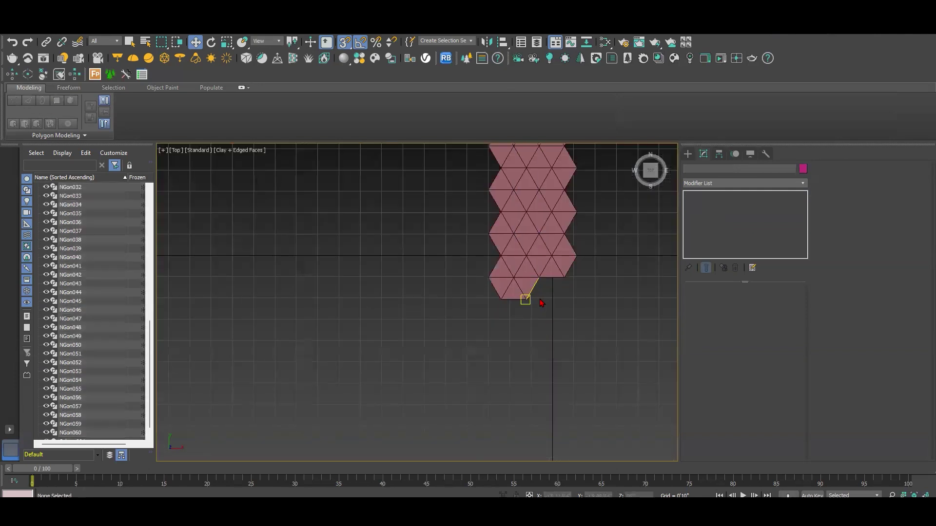
pyautogui.moveTo(541, 302); pyautogui.dragTo(479, 308)
pyautogui.press('Delete')
# Select both interlocking hexagon columns and clone them leftward edge to edge as 8 independent copies, forming a wide panel
pyautogui.scroll(-3, 527, 273)
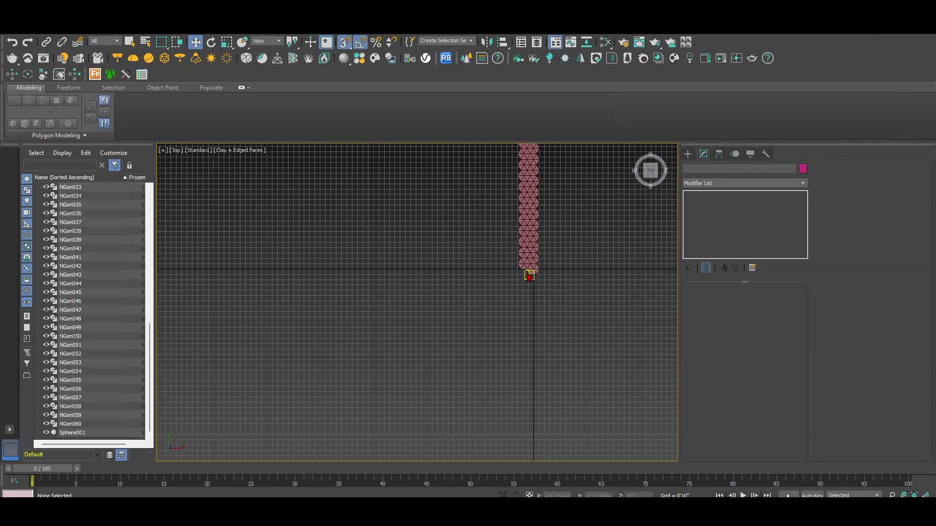
pyautogui.moveTo(515, 228); pyautogui.dragTo(468, 453, button='middle')
pyautogui.scroll(1, 517, 265)
pyautogui.scroll(-4, 465, 285)
pyautogui.moveTo(475, 272); pyautogui.dragTo(502, 210, button='middle')
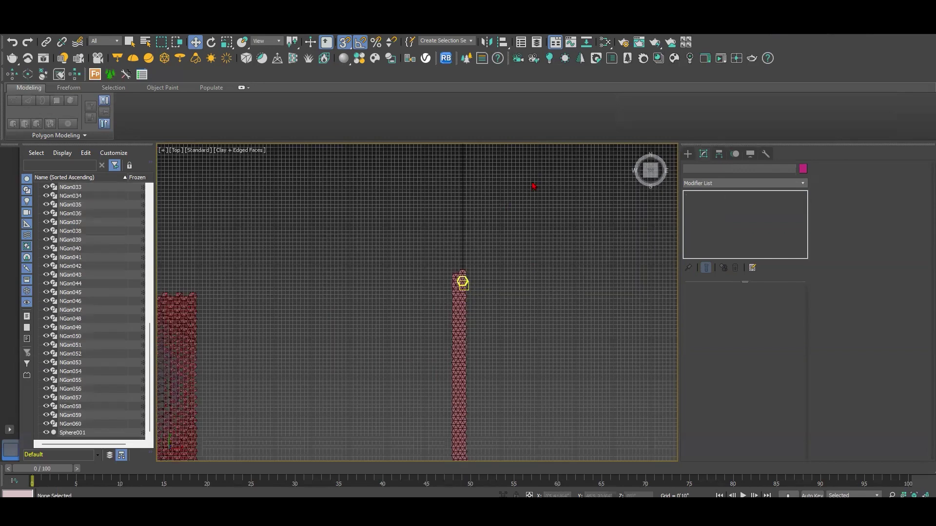
pyautogui.scroll(-2, 533, 187)
pyautogui.moveTo(531, 185); pyautogui.dragTo(461, 389)
pyautogui.scroll(4, 505, 280)
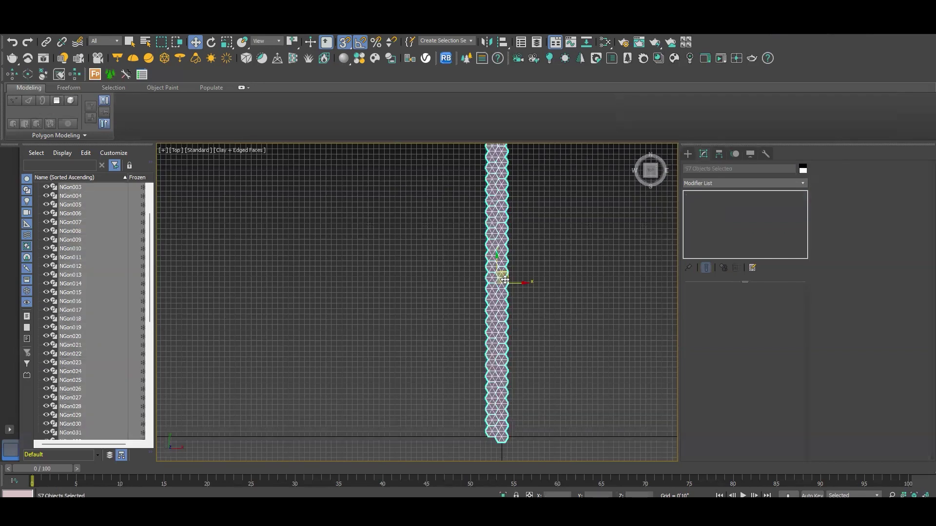
pyautogui.scroll(5, 505, 279)
pyautogui.keyDown('shift'); pyautogui.moveTo(521, 236); pyautogui.dragTo(406, 238); pyautogui.keyUp('shift')
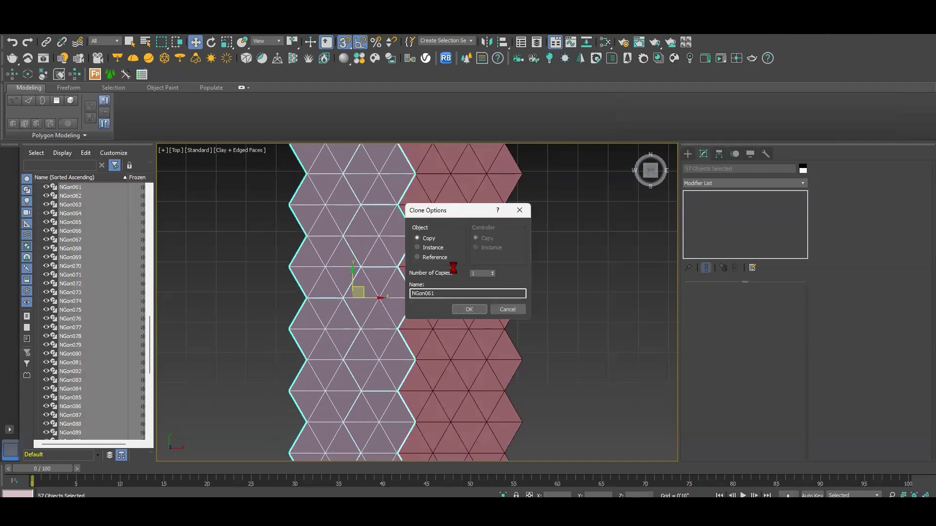
pyautogui.click(493, 271)
pyautogui.click(469, 309)
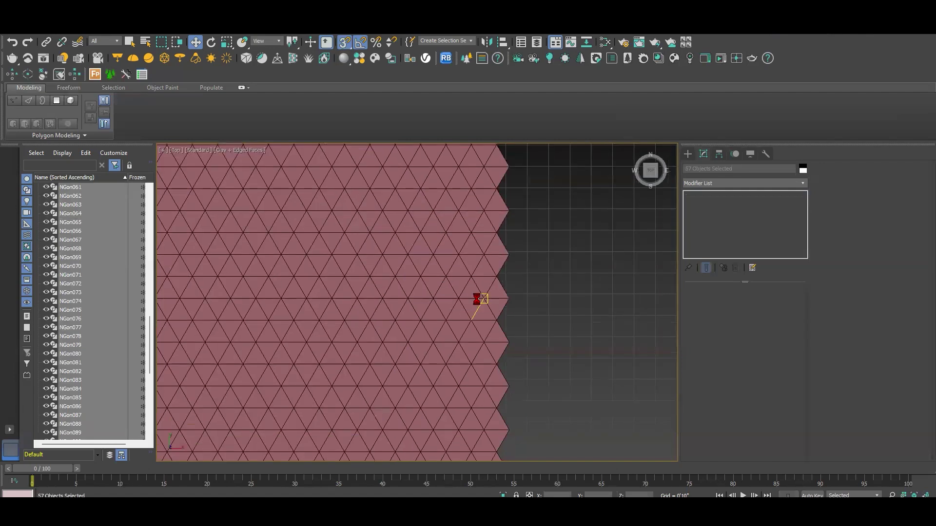
# Copy the panel's second hexagon column from the left once, snapping it against the panel's left edge
pyautogui.scroll(-5, 477, 300)
pyautogui.scroll(1, 424, 212)
pyautogui.moveTo(425, 211); pyautogui.dragTo(433, 169, button='middle')
pyautogui.scroll(-2, 432, 169)
pyautogui.moveTo(408, 154); pyautogui.dragTo(428, 386)
pyautogui.scroll(2, 432, 163)
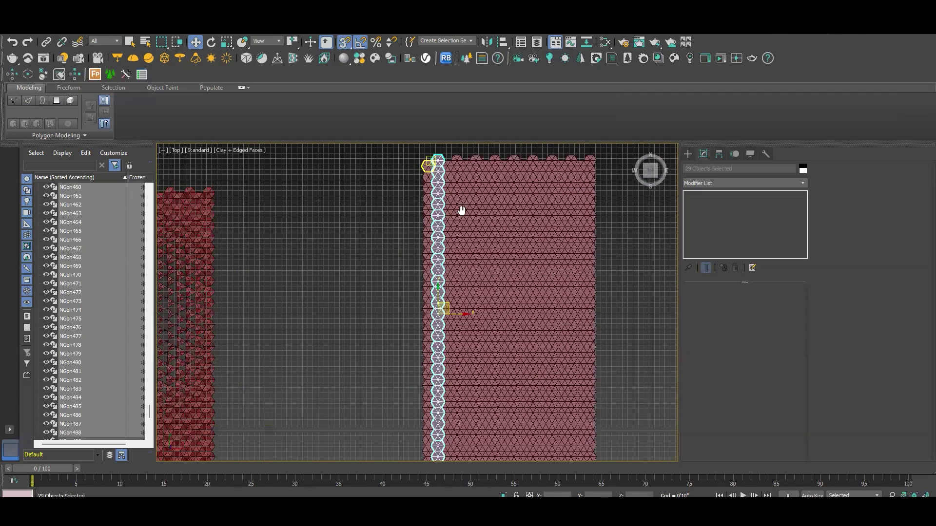
pyautogui.scroll(8, 433, 161)
pyautogui.moveTo(433, 162); pyautogui.dragTo(462, 211, button='middle')
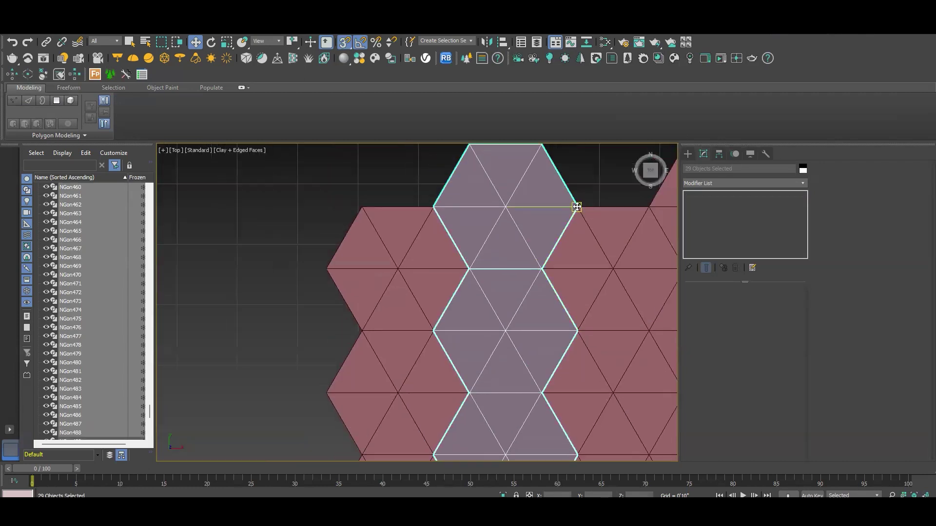
pyautogui.keyDown('shift'); pyautogui.moveTo(576, 206); pyautogui.dragTo(361, 207); pyautogui.keyUp('shift')
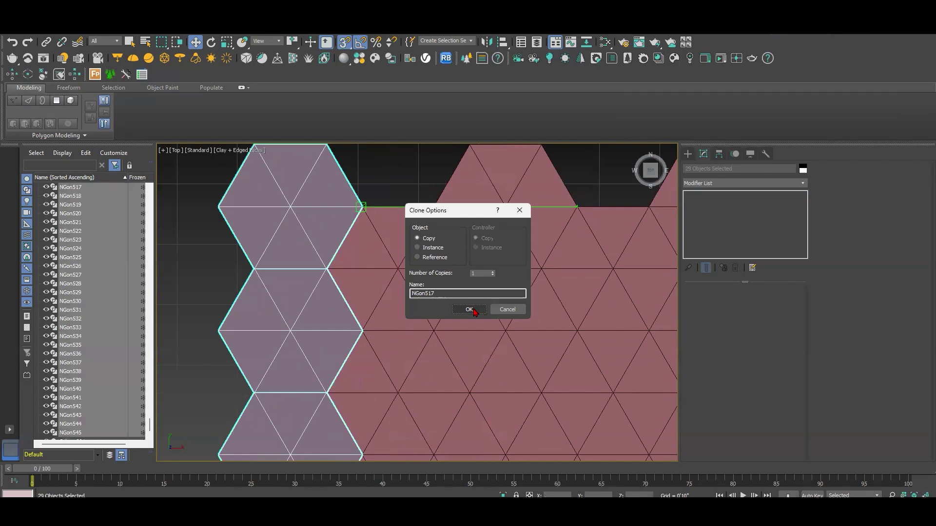
pyautogui.click(473, 310)
# Attach all hexagons NGon004 through NGon545 to the lower-right corner hexagon, leaving out the facades and the sphere
pyautogui.scroll(-8, 449, 284)
pyautogui.moveTo(449, 284); pyautogui.dragTo(412, 197, button='middle')
pyautogui.keyDown('alt'); pyautogui.moveTo(471, 221); pyautogui.dragTo(520, 258, button='middle'); pyautogui.keyUp('alt')
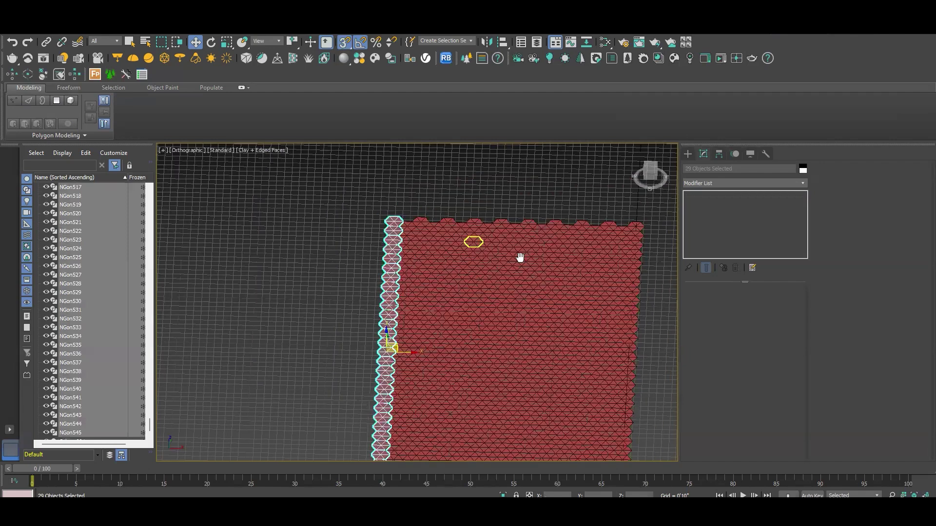
pyautogui.keyDown('alt'); pyautogui.moveTo(635, 366); pyautogui.dragTo(655, 372, button='middle'); pyautogui.keyUp('alt')
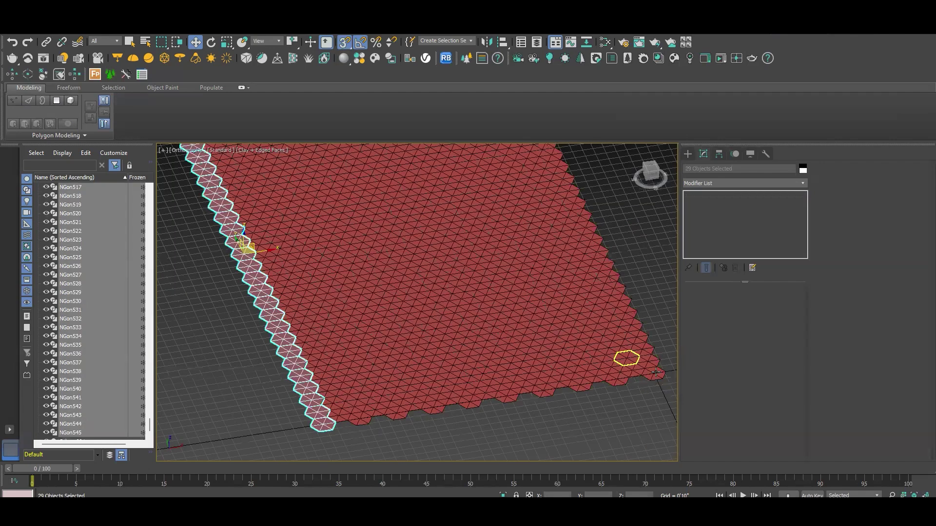
pyautogui.click(652, 371)
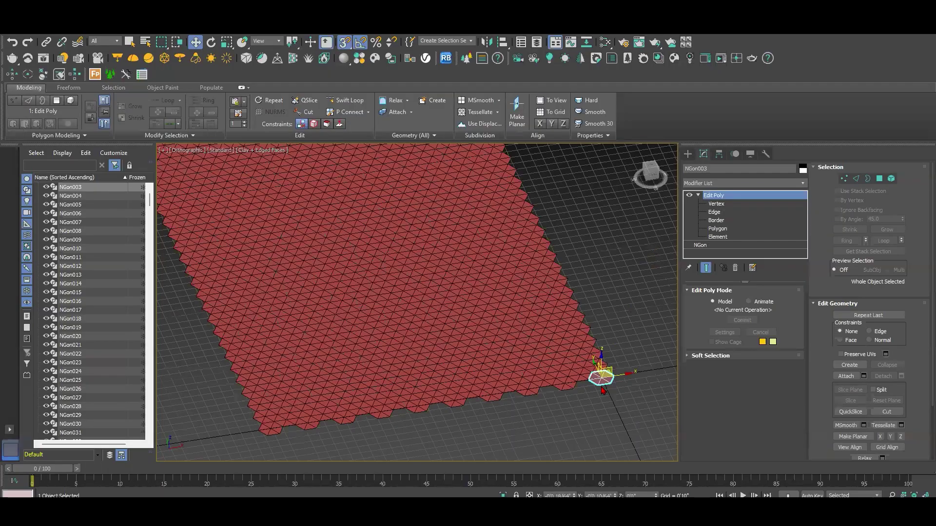
pyautogui.scroll(4, 601, 380)
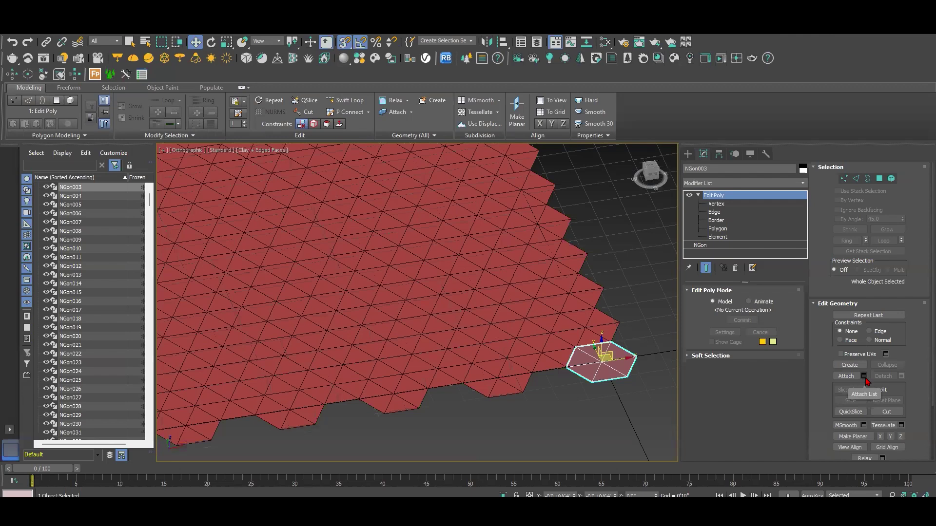
pyautogui.click(864, 377)
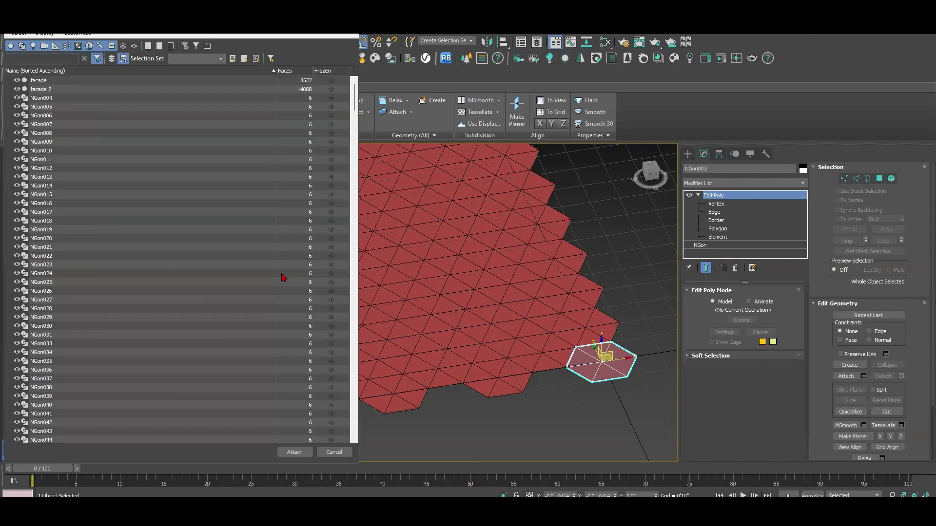
pyautogui.click(63, 99)
pyautogui.moveTo(356, 97); pyautogui.dragTo(350, 440)
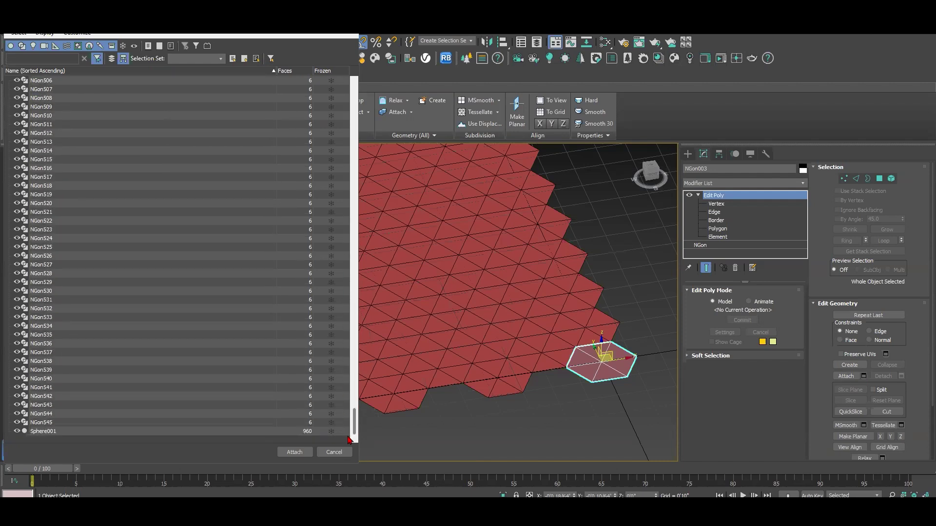
pyautogui.keyDown('shift'); pyautogui.click(131, 418); pyautogui.keyUp('shift')
pyautogui.keyDown('shift'); pyautogui.click(130, 423); pyautogui.keyUp('shift')
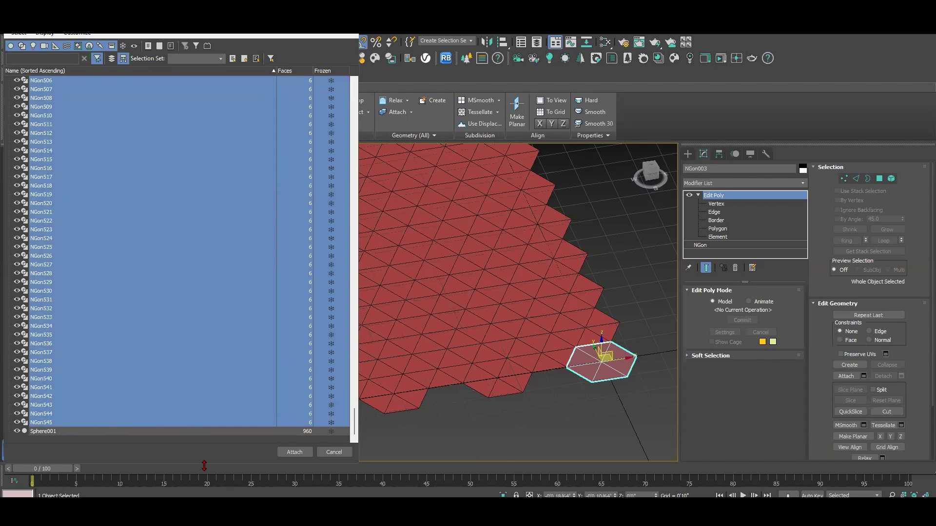
pyautogui.click(295, 452)
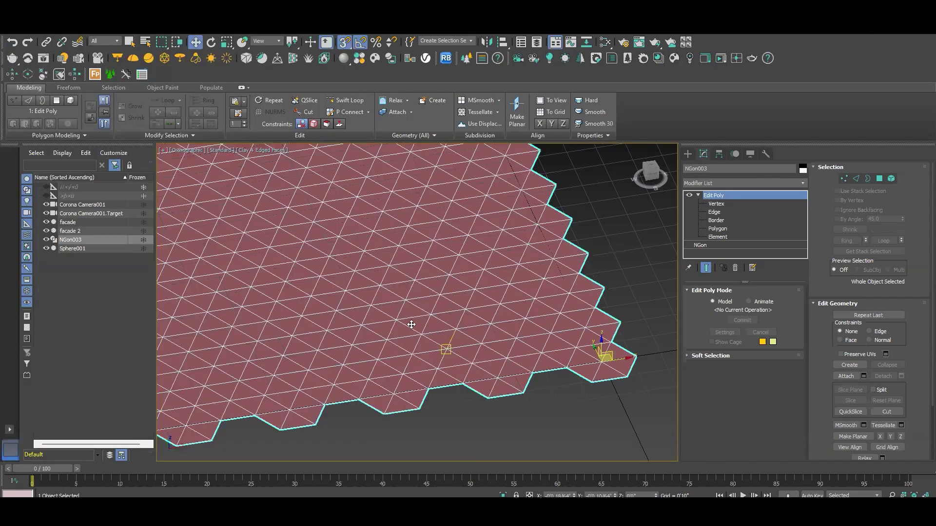
# With snapping off, lower the stored selection of three vertices per hexagon slightly along Z across the panel, and leave vertex editing
pyautogui.scroll(-8, 415, 323)
pyautogui.moveTo(417, 322); pyautogui.dragTo(409, 299, button='middle')
pyautogui.scroll(4, 447, 314)
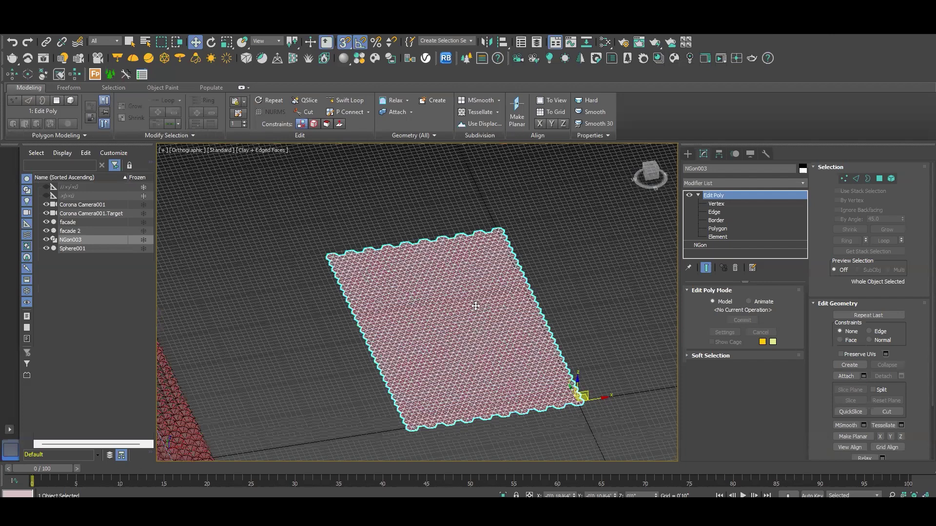
pyautogui.scroll(4, 516, 278)
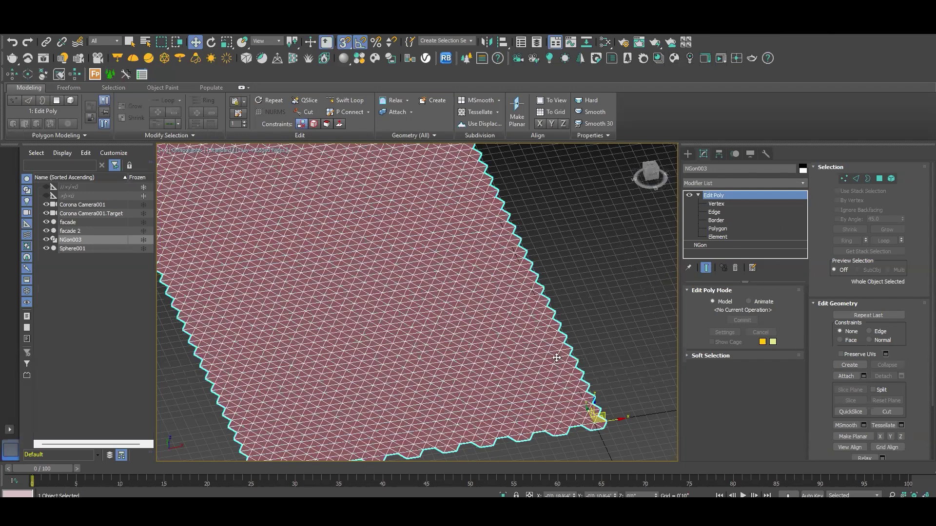
pyautogui.scroll(2, 598, 366)
pyautogui.scroll(2, 597, 420)
pyautogui.scroll(1, 597, 420)
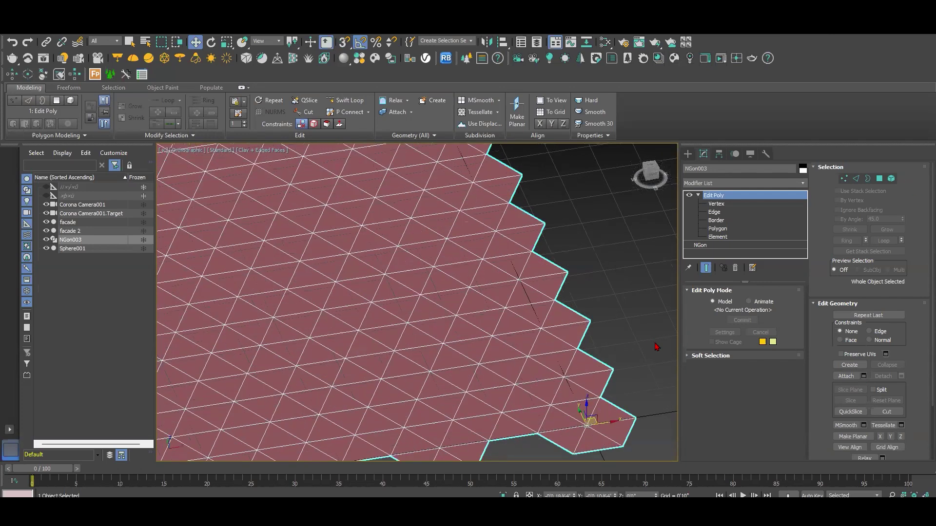
pyautogui.click(715, 204)
pyautogui.hotkey('ctrl', 'a')
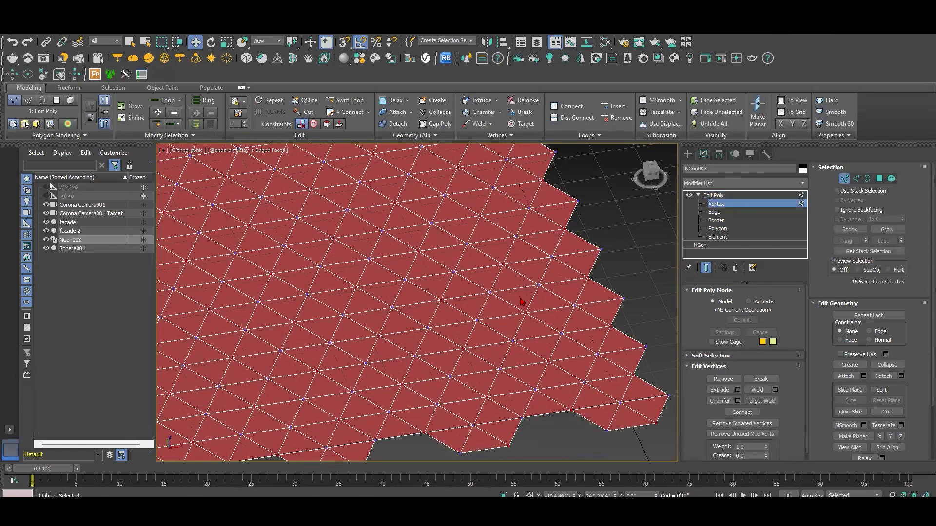
pyautogui.scroll(-4, 520, 303)
pyautogui.scroll(1, 382, 302)
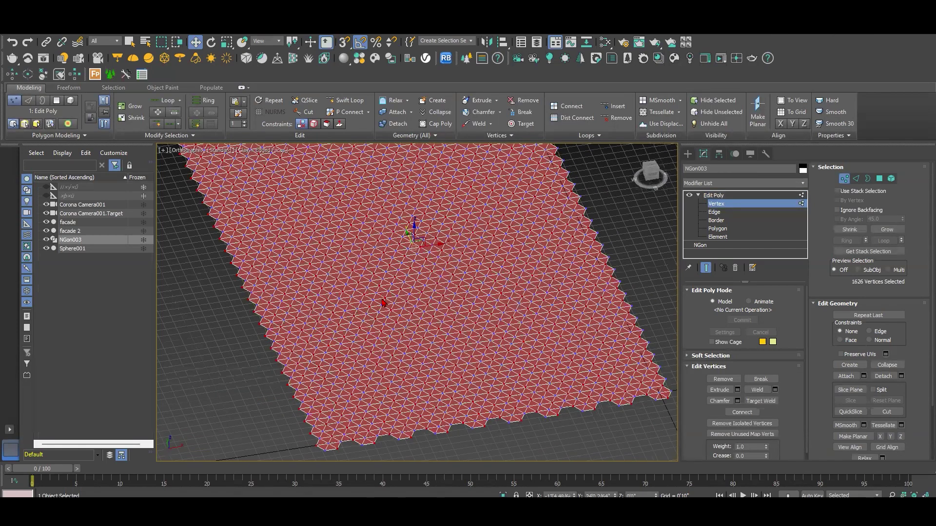
pyautogui.scroll(1, 401, 313)
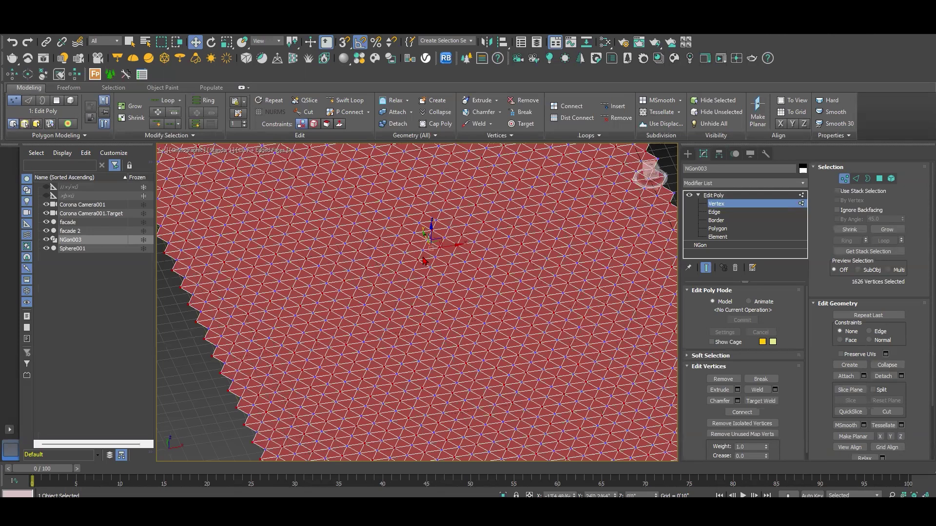
pyautogui.keyDown('alt'); pyautogui.moveTo(412, 281); pyautogui.dragTo(409, 271, button='middle'); pyautogui.keyUp('alt')
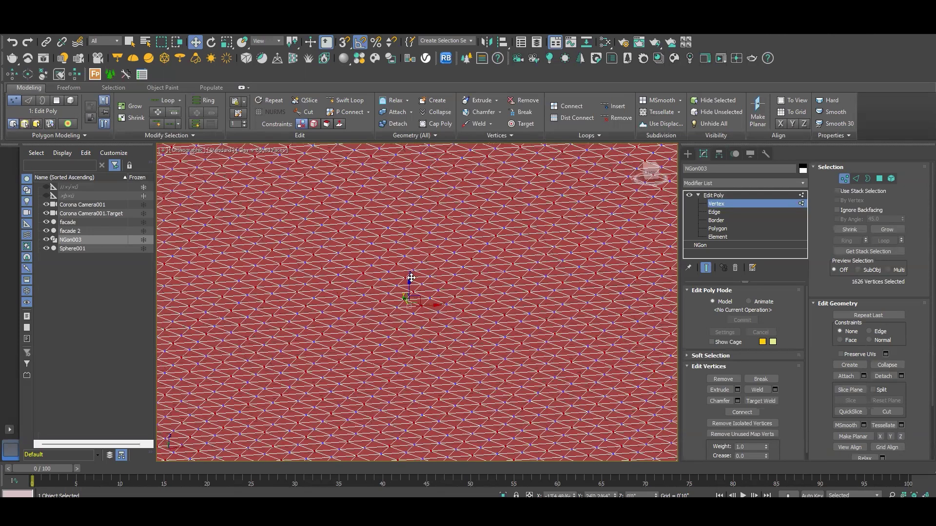
pyautogui.moveTo(413, 281); pyautogui.dragTo(413, 286)
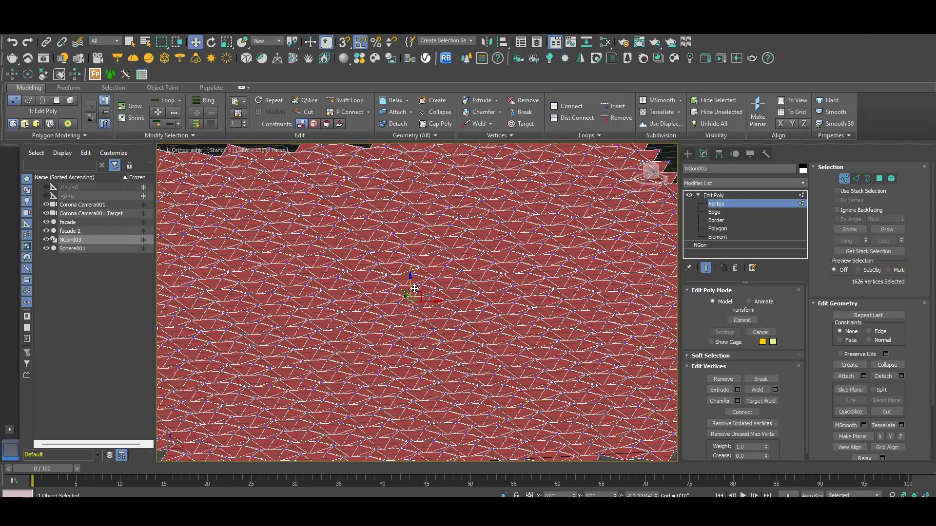
pyautogui.hotkey('ctrl', 'z')
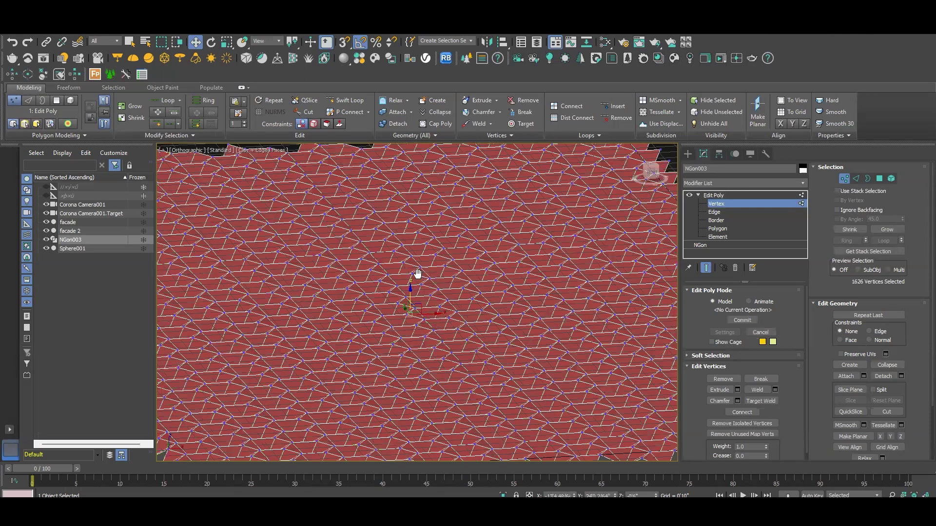
pyautogui.moveTo(413, 282); pyautogui.dragTo(414, 286)
pyautogui.hotkey('ctrl', 'z')
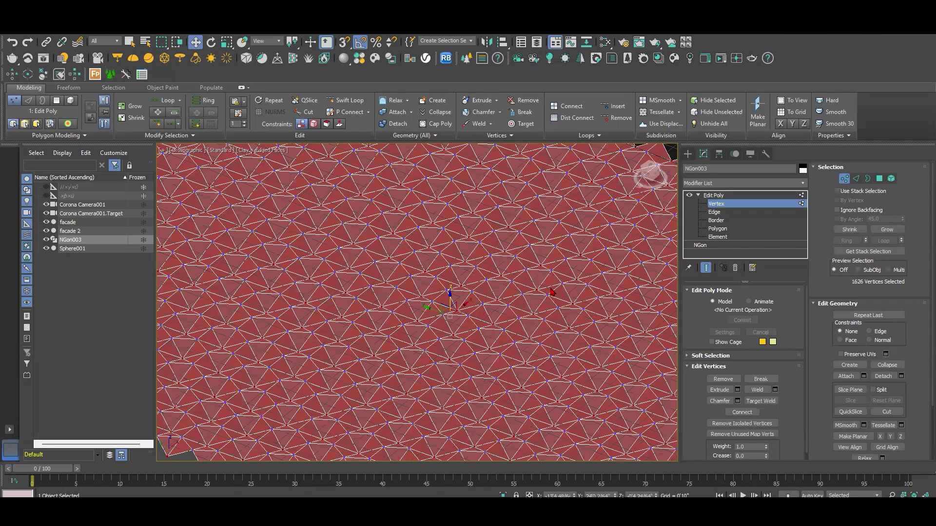
pyautogui.click(740, 205)
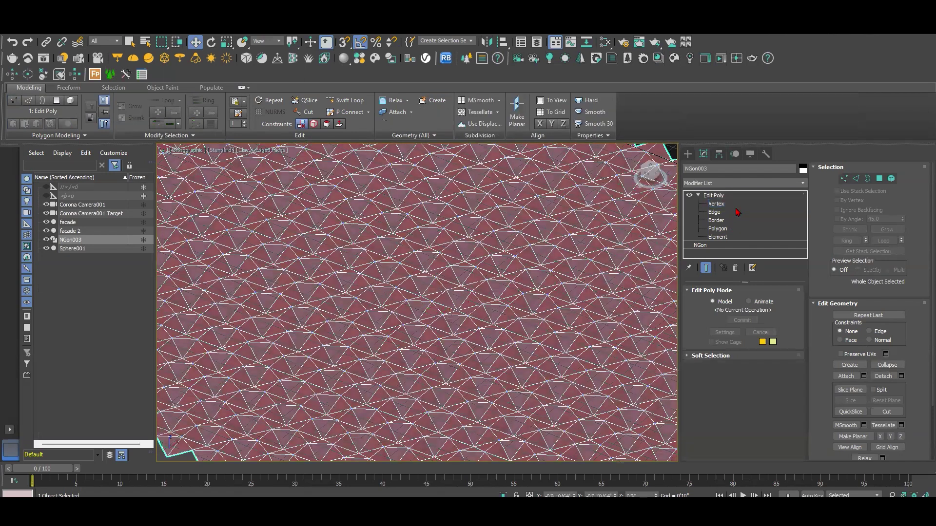
# Add a Morpher modifier above the merged hexagon panel's Edit Poly
pyautogui.click(713, 184)
pyautogui.press('m')
pyautogui.press('o')
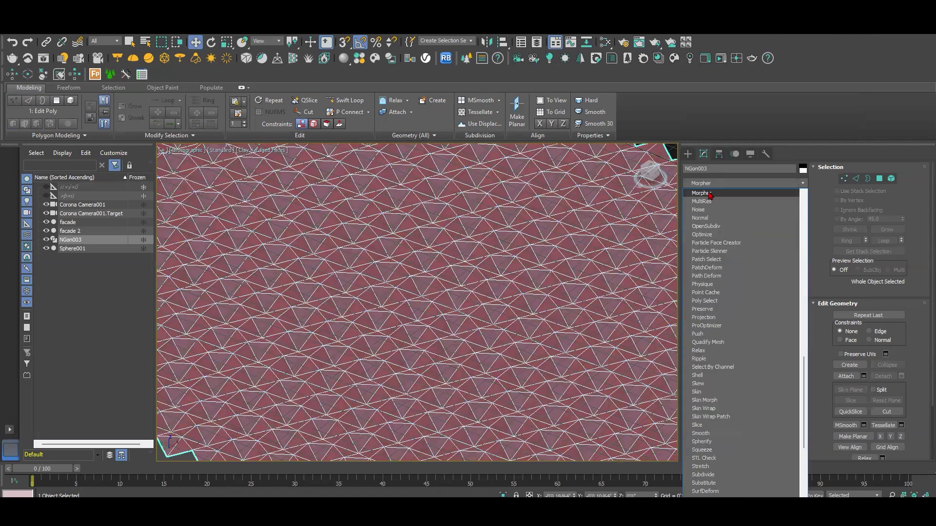
pyautogui.click(716, 193)
# Capture the panel's current state as a morph target named "Start" in the first Morpher channel
pyautogui.scroll(-3, 539, 228)
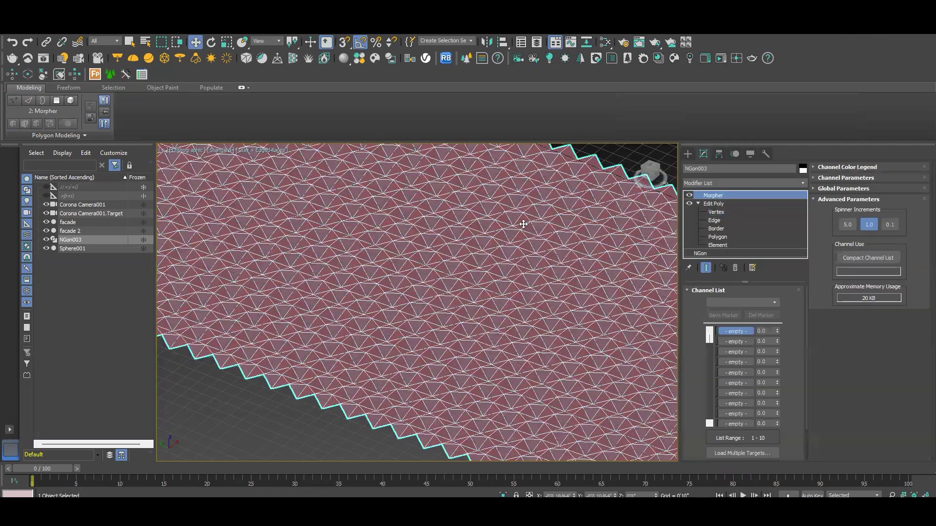
pyautogui.scroll(-5, 468, 263)
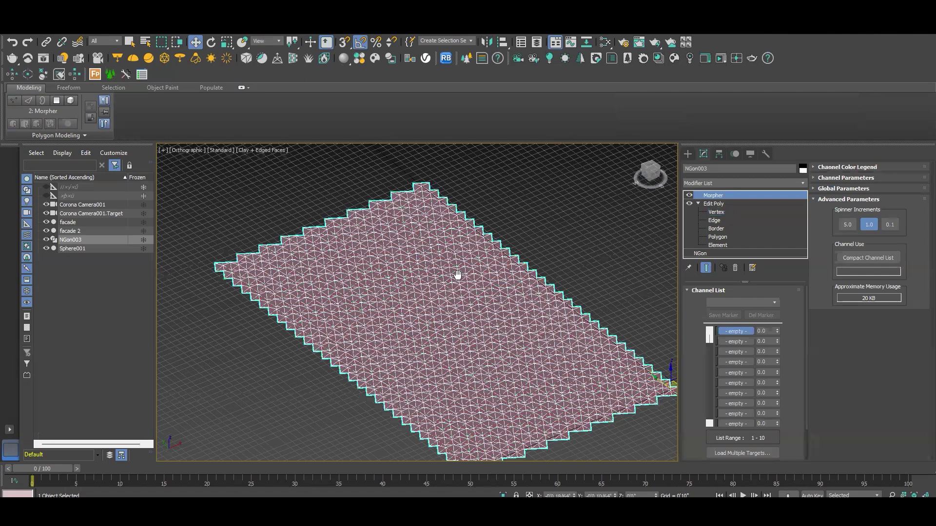
pyautogui.keyDown('alt'); pyautogui.moveTo(555, 302); pyautogui.dragTo(489, 267, button='middle'); pyautogui.keyUp('alt')
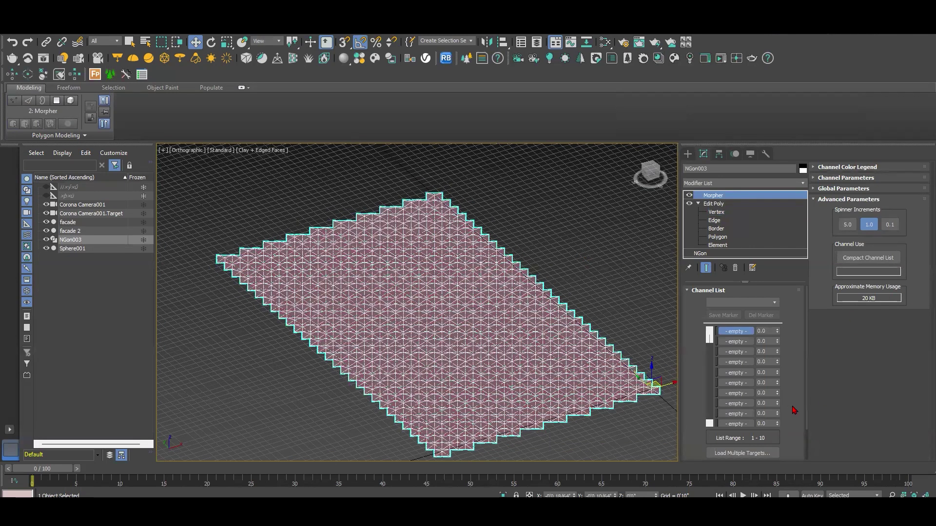
pyautogui.click(836, 189)
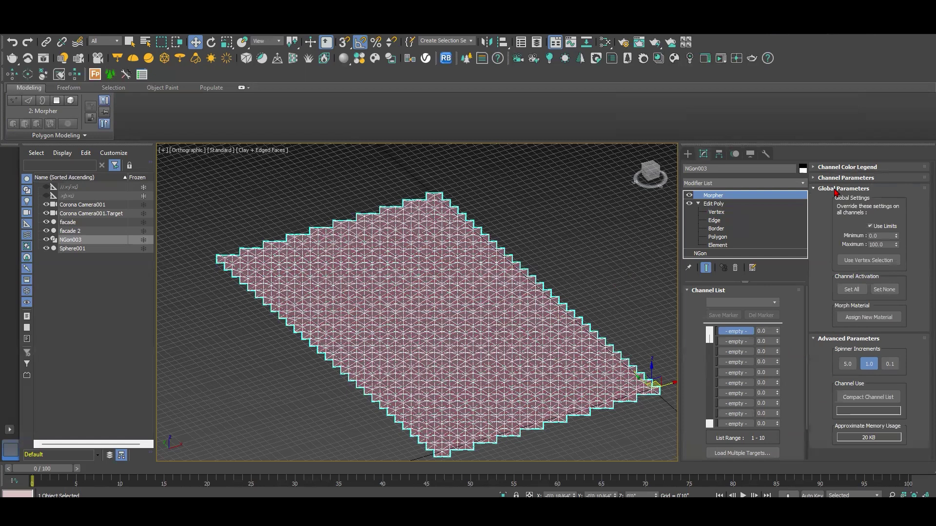
pyautogui.click(844, 178)
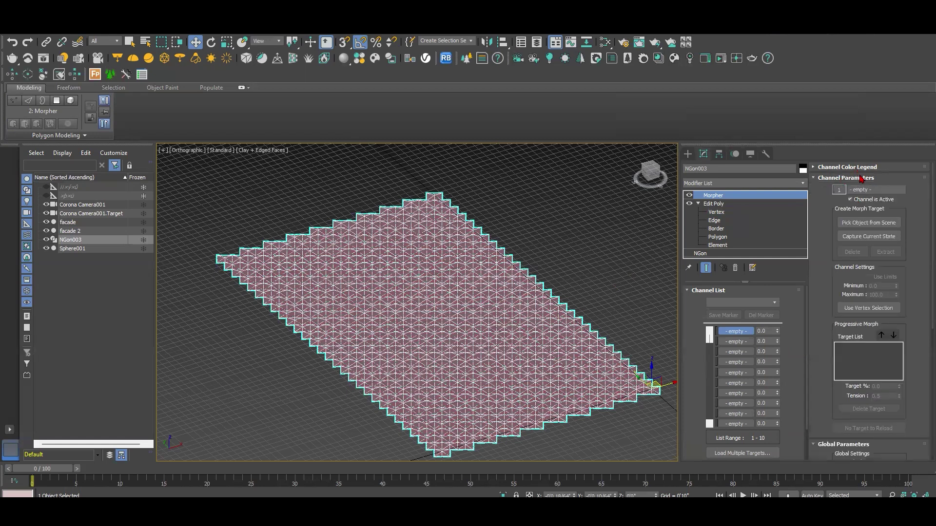
pyautogui.click(859, 238)
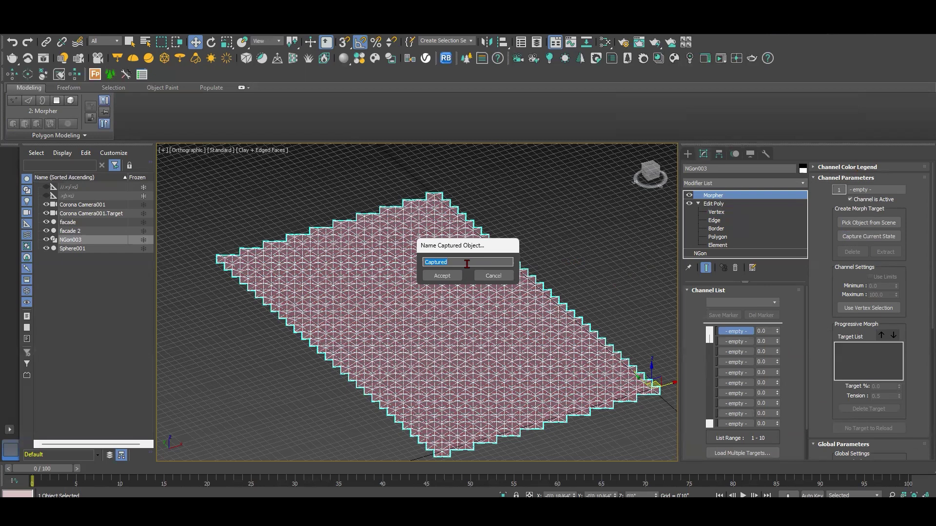
pyautogui.write('Start')
pyautogui.click(440, 276)
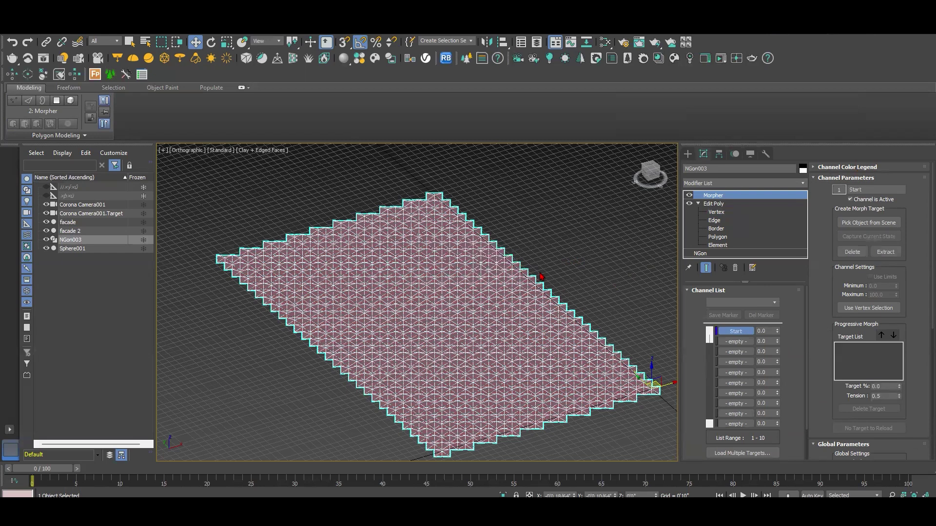
# In the panel's Edit Poly, uniformly scale the stored edge selection down to about 14%, pulling each hexagon into a thin three-pointed star
pyautogui.click(714, 204)
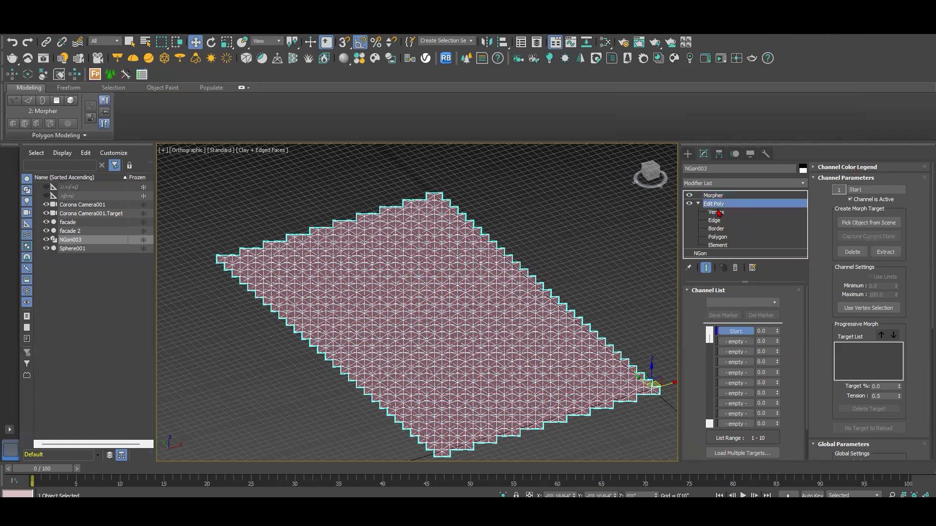
pyautogui.click(721, 222)
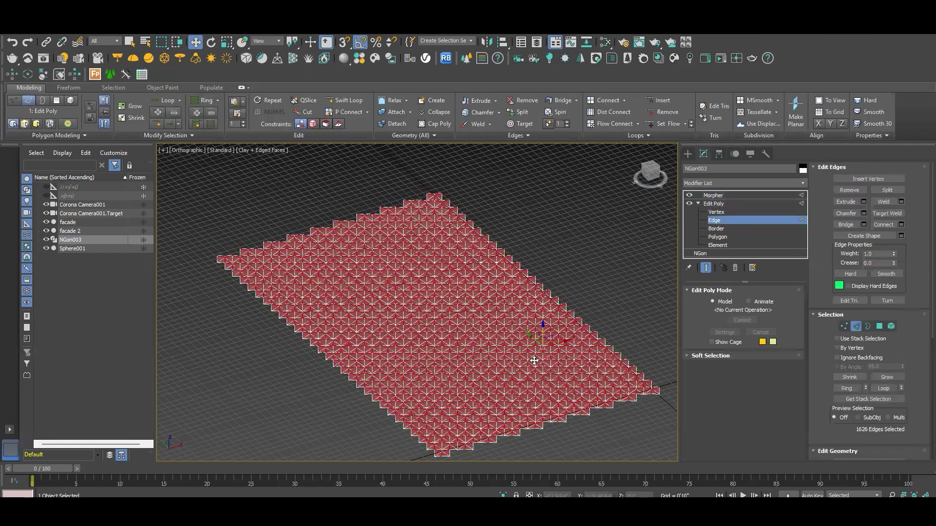
pyautogui.scroll(5, 477, 370)
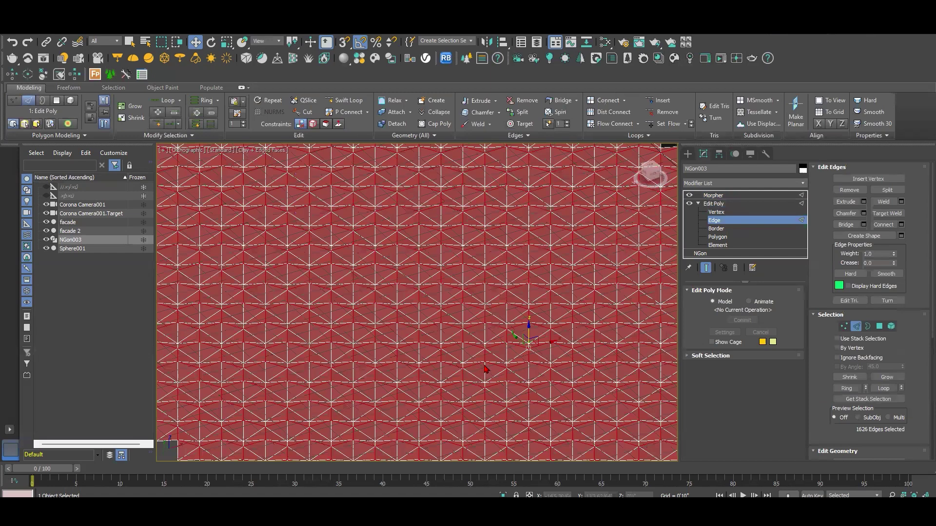
pyautogui.press('t')
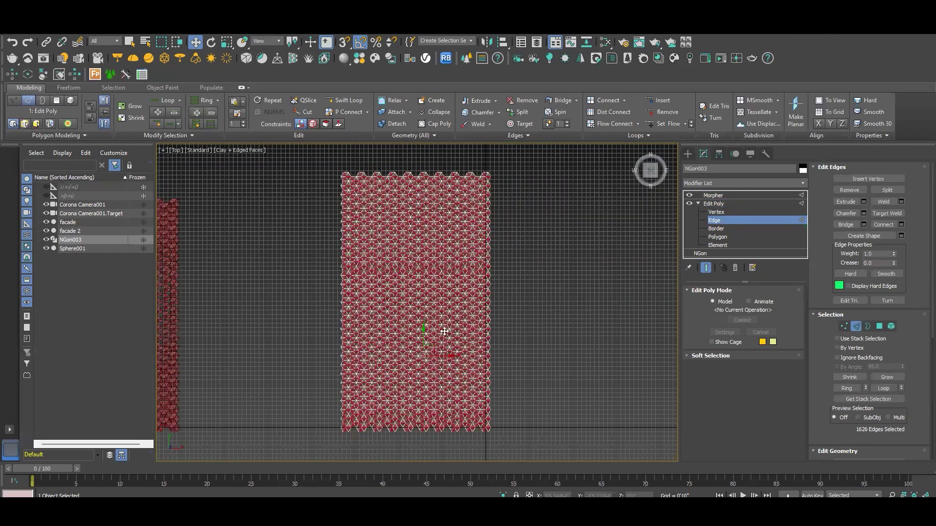
pyautogui.scroll(6, 468, 315)
pyautogui.scroll(4, 544, 293)
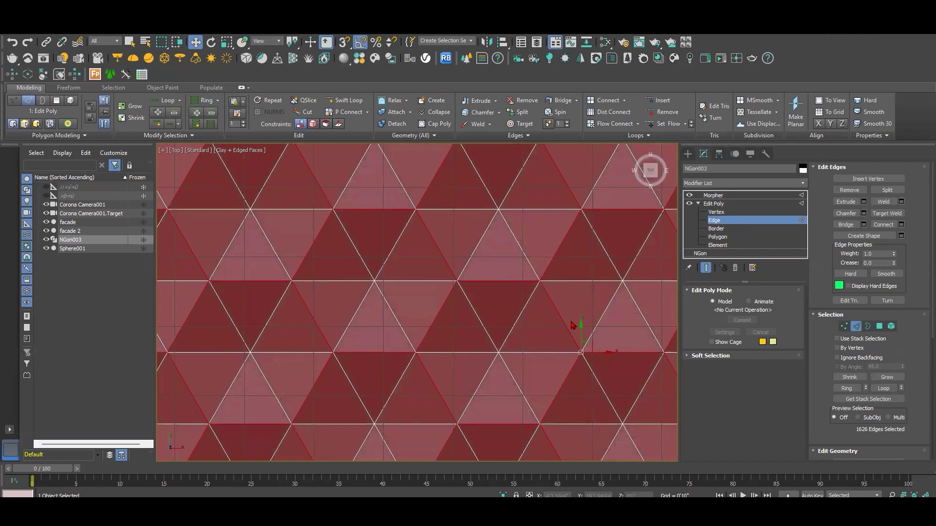
pyautogui.scroll(-4, 564, 320)
pyautogui.scroll(2, 543, 272)
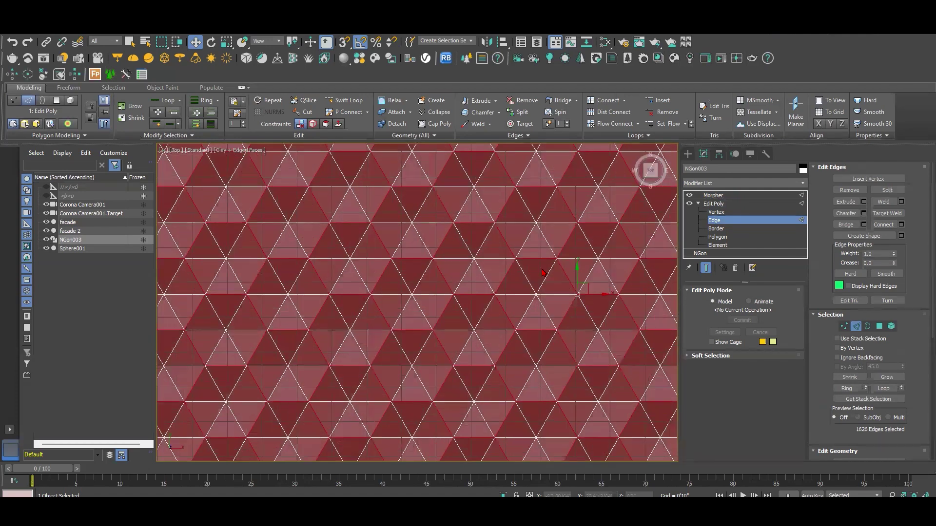
pyautogui.press('r')
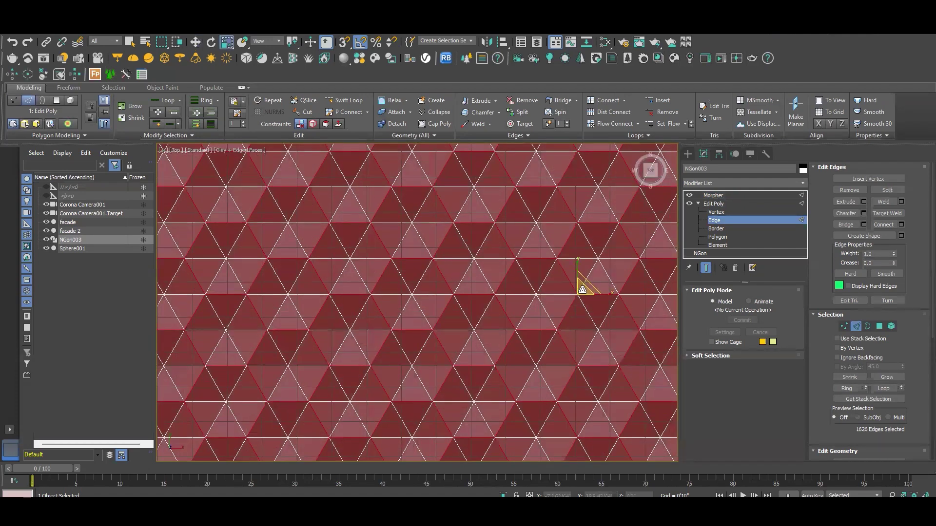
pyautogui.moveTo(586, 281); pyautogui.dragTo(554, 455)
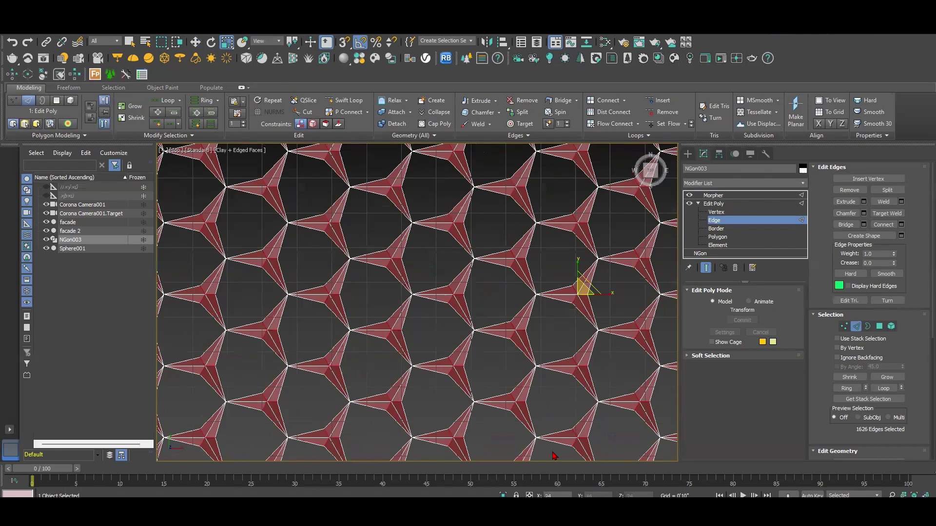
pyautogui.moveTo(542, 43); pyautogui.dragTo(536, 130)
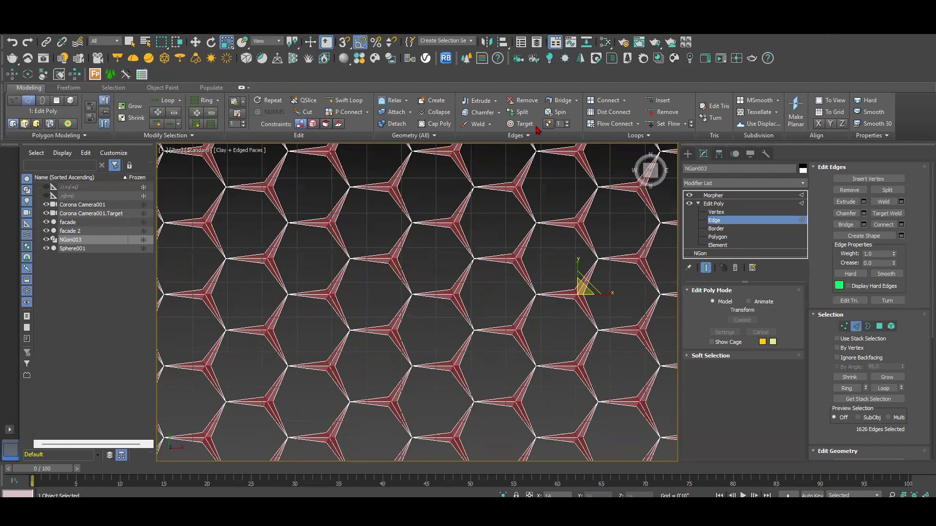
# Lower the scaled edge selection along Z by about 10 inches across the whole panel
pyautogui.scroll(-5, 516, 247)
pyautogui.keyDown('alt'); pyautogui.moveTo(517, 246); pyautogui.dragTo(538, 181, button='middle'); pyautogui.keyUp('alt')
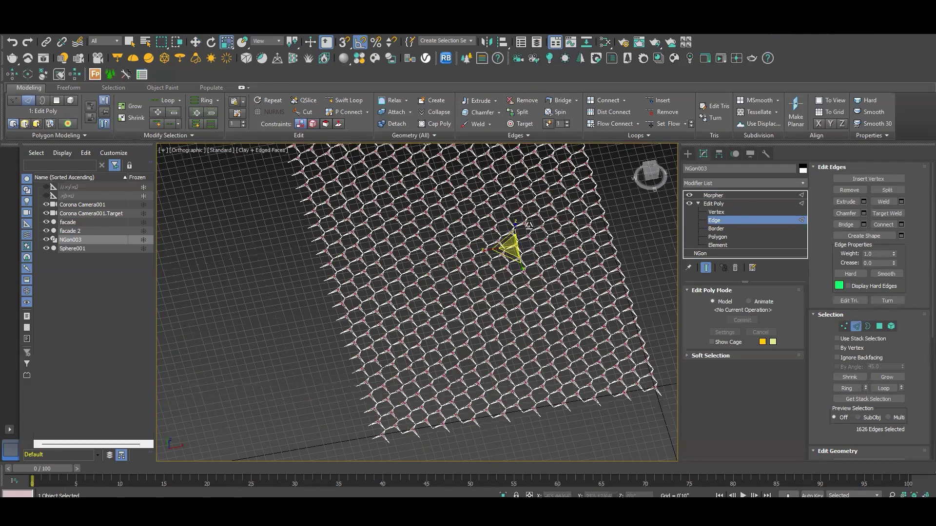
pyautogui.scroll(5, 518, 258)
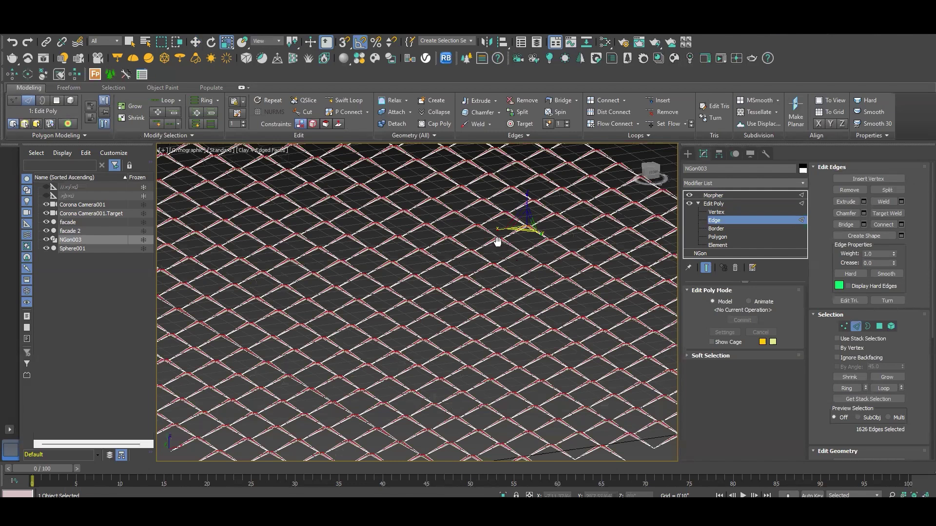
pyautogui.keyDown('alt'); pyautogui.moveTo(497, 241); pyautogui.dragTo(534, 220, button='middle'); pyautogui.keyUp('alt')
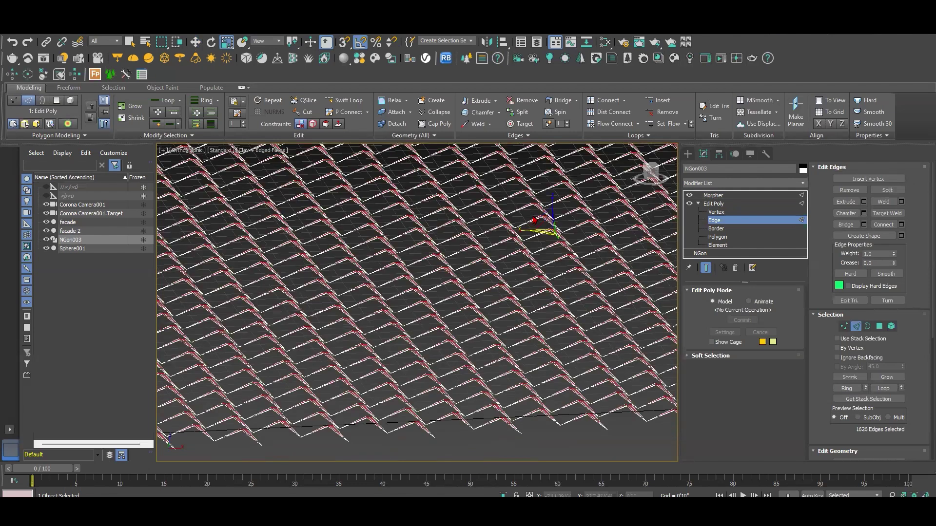
pyautogui.scroll(3, 535, 221)
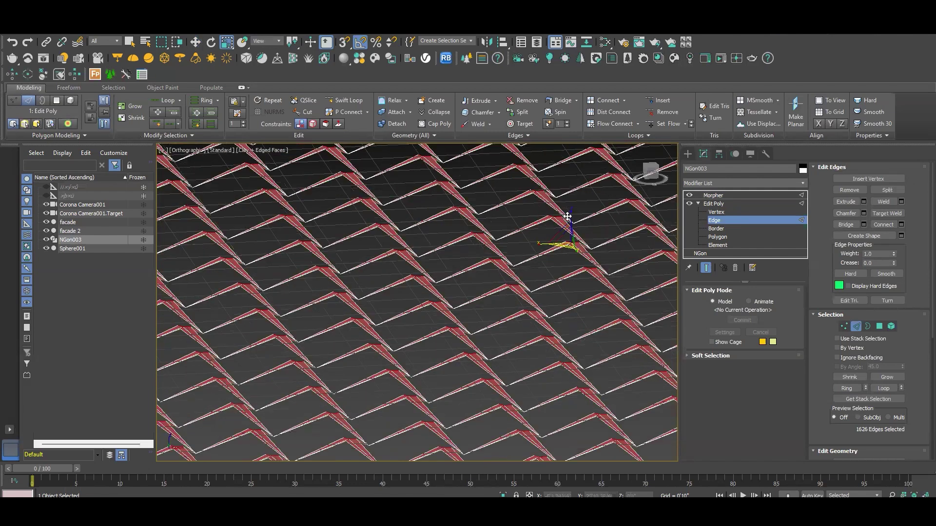
pyautogui.press('w')
pyautogui.moveTo(552, 196); pyautogui.dragTo(553, 250)
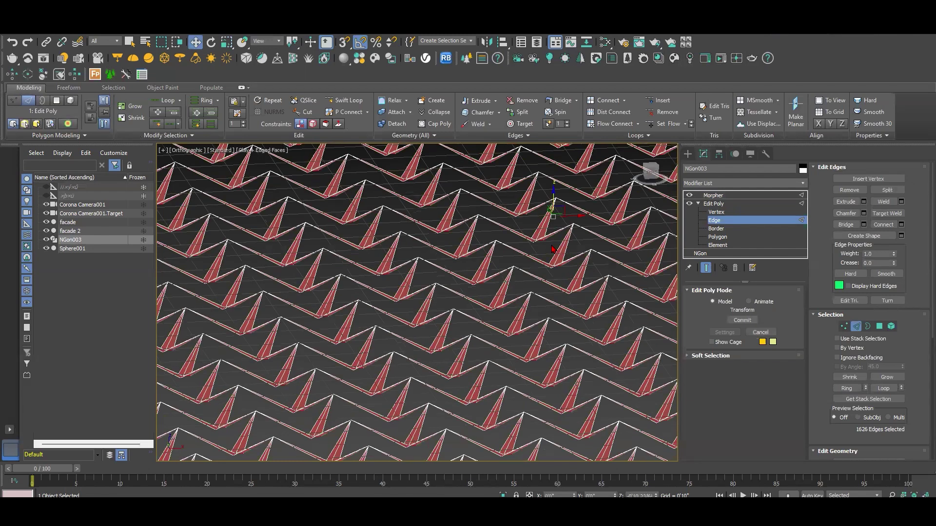
pyautogui.scroll(-3, 428, 265)
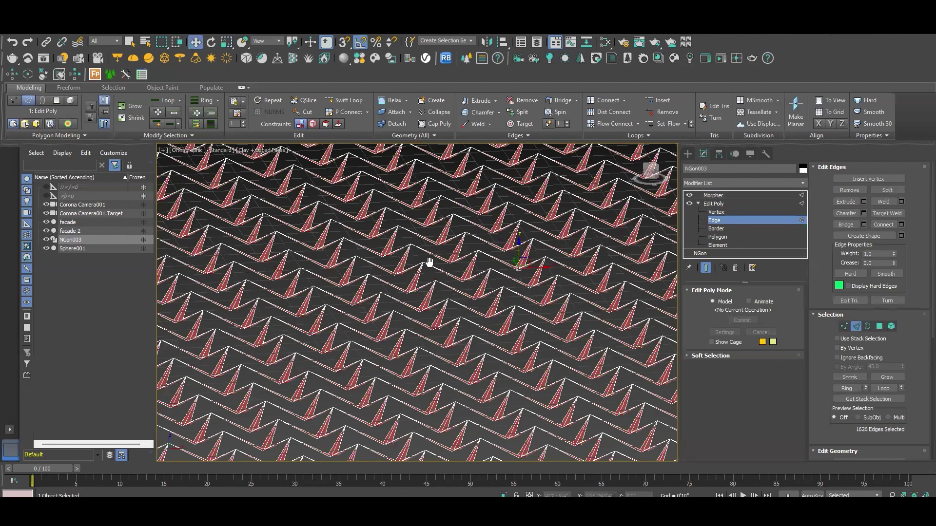
pyautogui.keyDown('alt'); pyautogui.moveTo(576, 253); pyautogui.dragTo(615, 252, button='middle'); pyautogui.keyUp('alt')
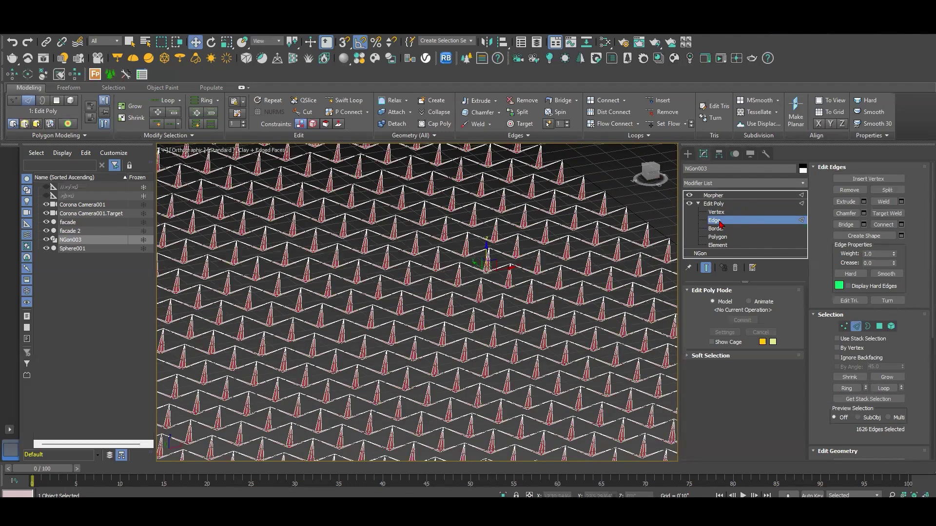
# Capture the panel's current folded shape as a morph target named "open shades" in the second Morpher channel
pyautogui.click(716, 195)
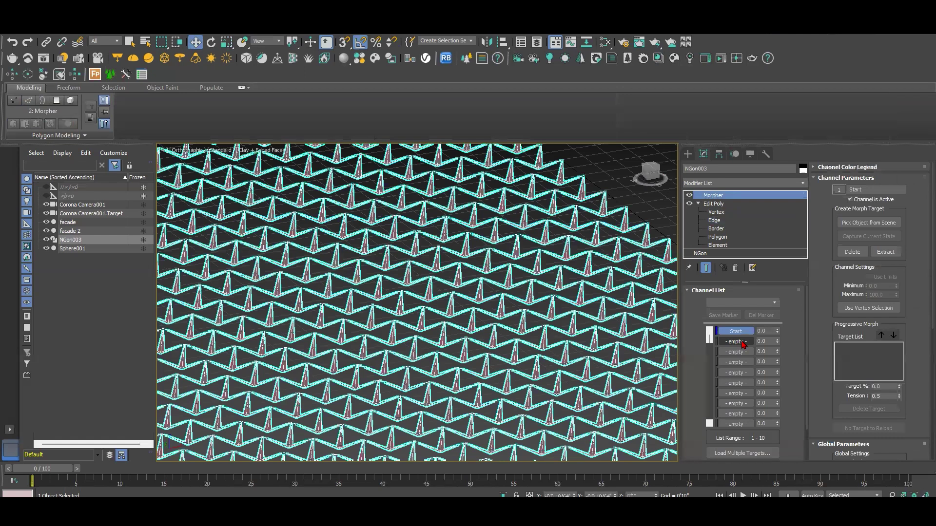
pyautogui.click(742, 343)
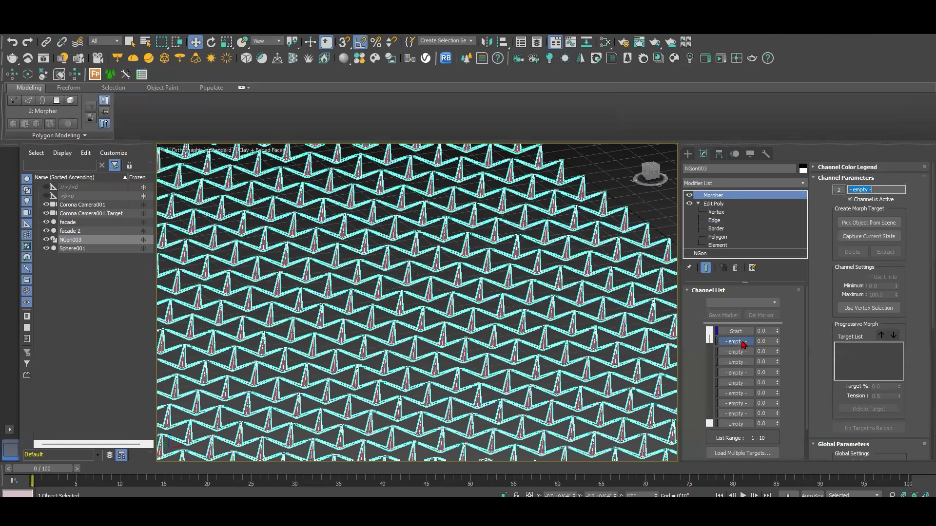
pyautogui.click(869, 237)
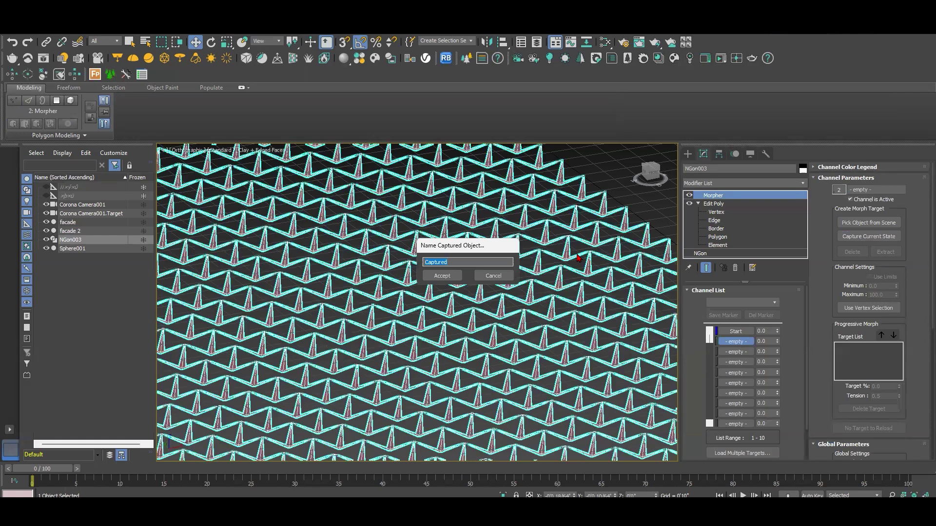
pyautogui.write('open shades')
pyautogui.click(446, 276)
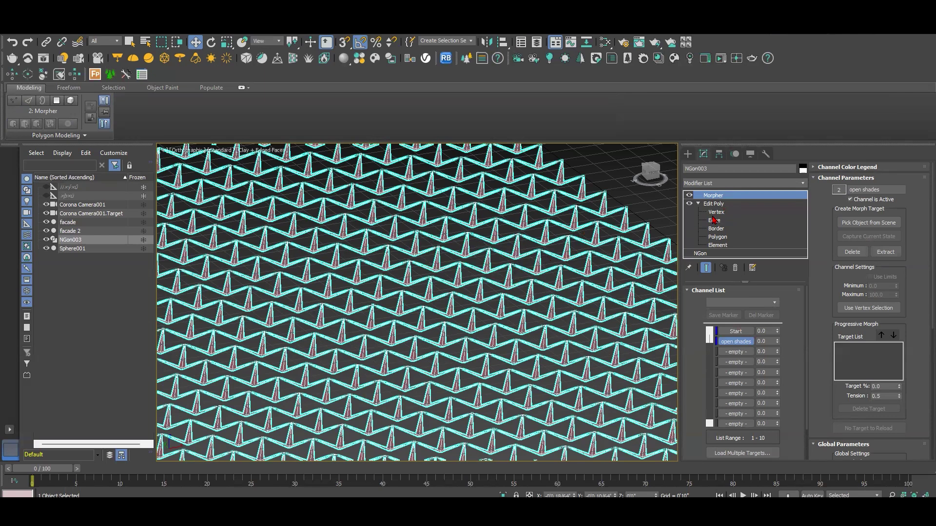
# Inspect the open pattern, and move Sphere001 slightly over the finished facade to examine how its folds react
pyautogui.press('z')
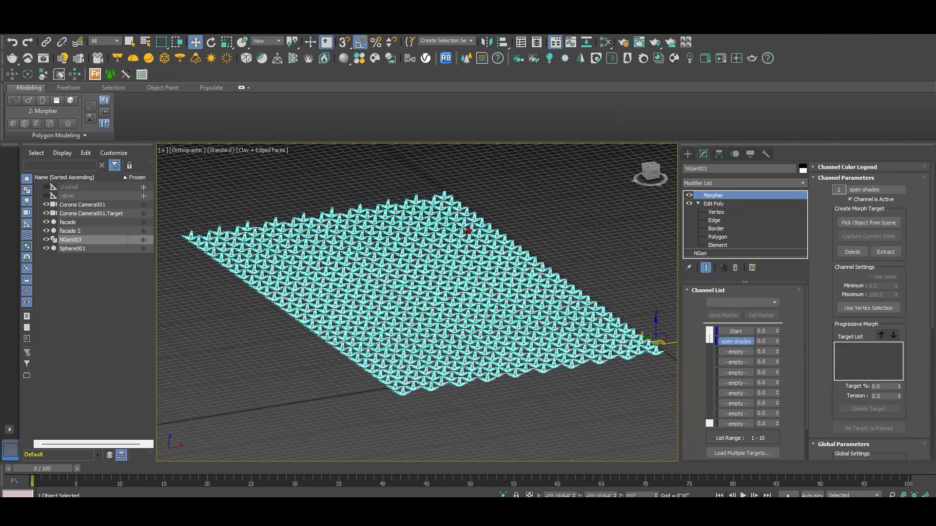
pyautogui.keyDown('alt'); pyautogui.moveTo(469, 231); pyautogui.dragTo(475, 259, button='middle'); pyautogui.keyUp('alt')
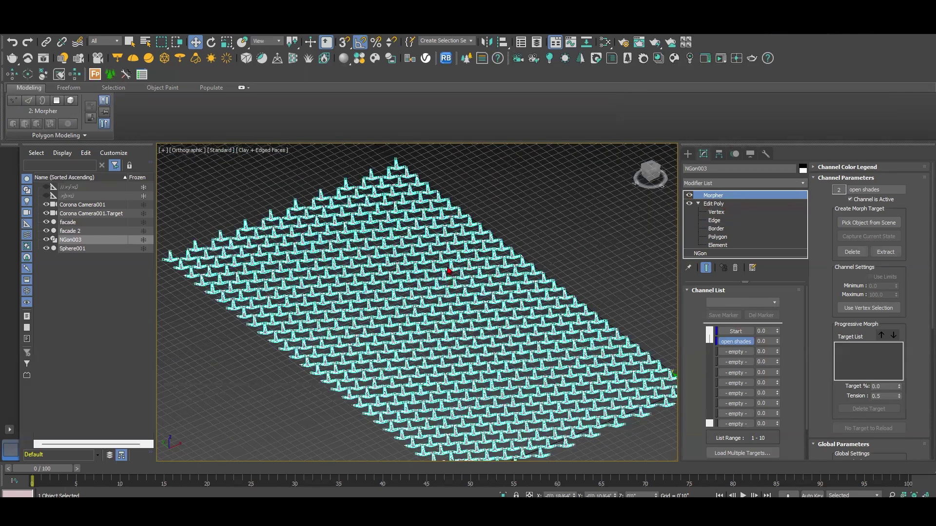
pyautogui.scroll(3, 449, 270)
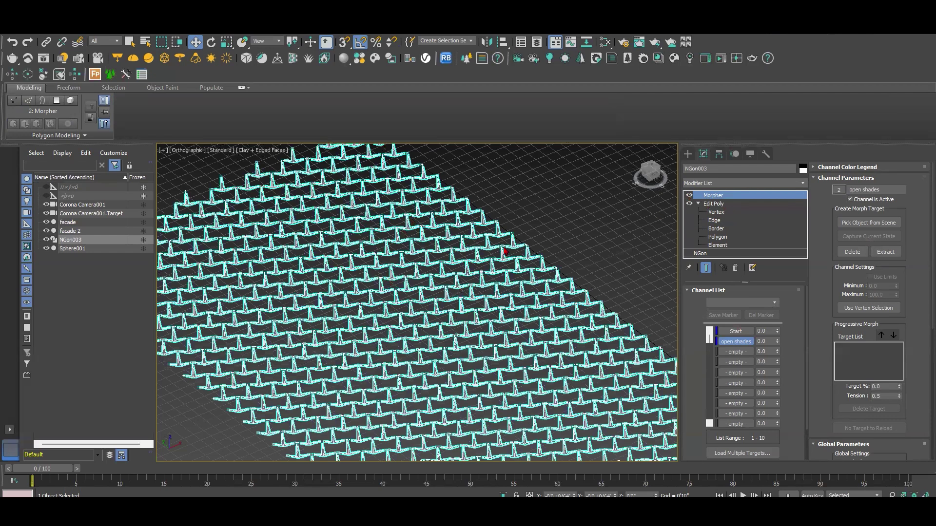
pyautogui.scroll(-5, 505, 251)
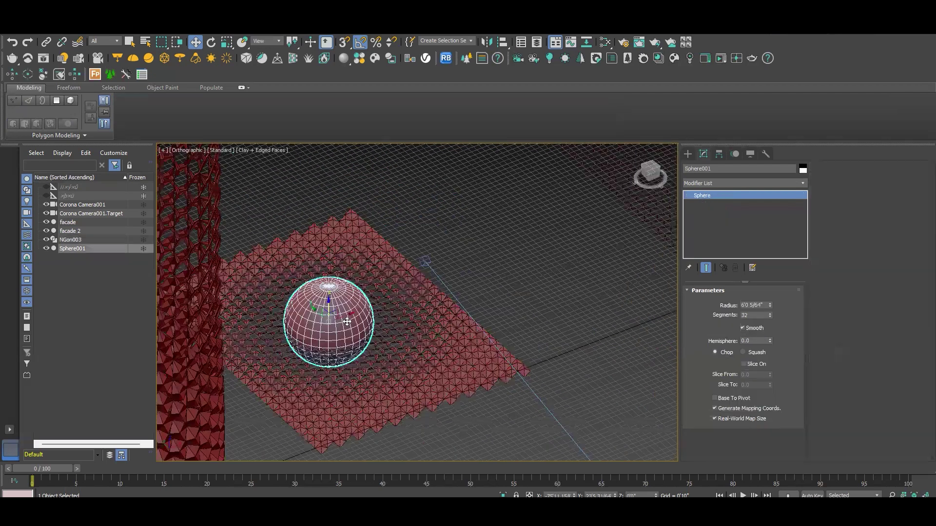
pyautogui.moveTo(339, 320); pyautogui.dragTo(363, 312)
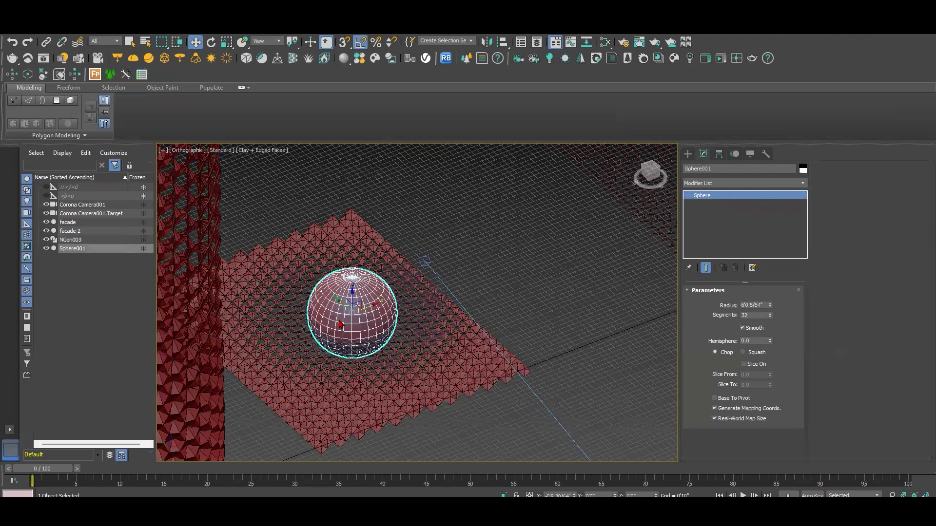
pyautogui.scroll(-1, 483, 265)
pyautogui.scroll(-3, 417, 309)
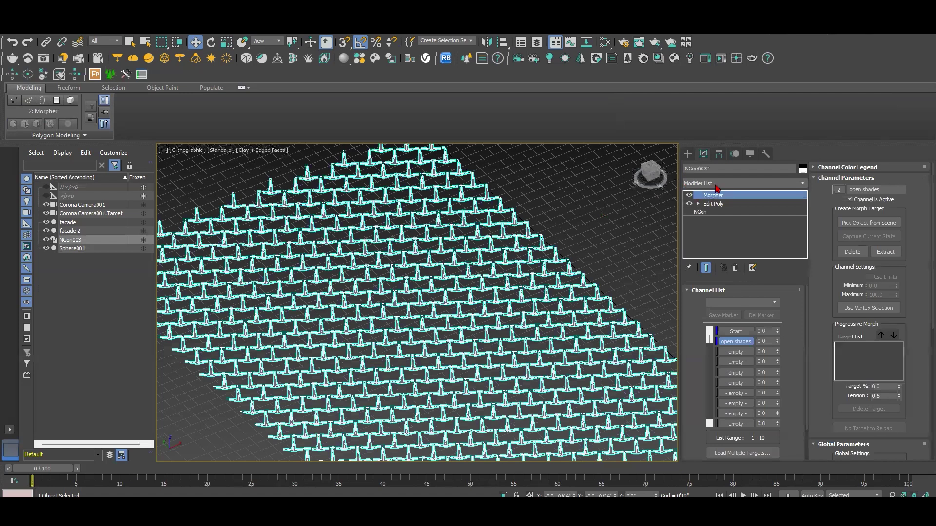
# Add a Vol. Select modifier above the panel's Morpher, set to Vertex selection level with Invert enabled
pyautogui.click(717, 184)
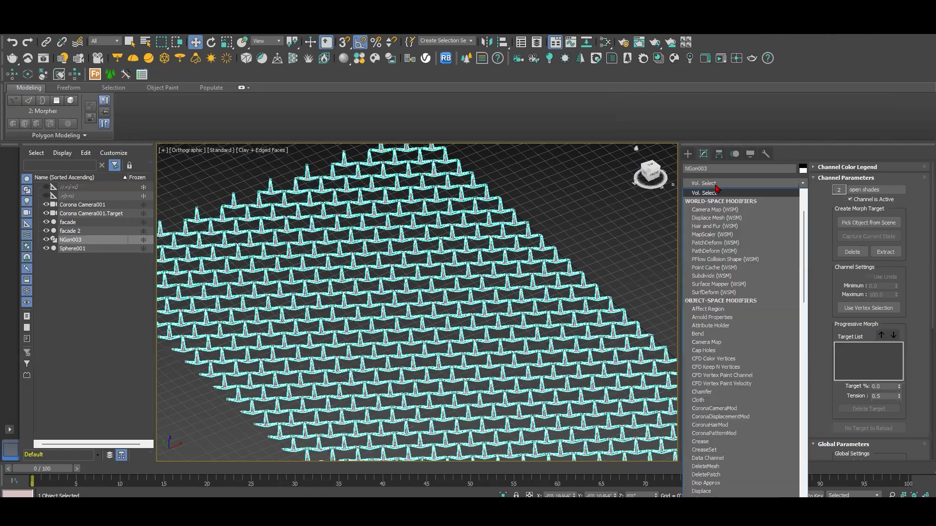
pyautogui.click(716, 194)
pyautogui.scroll(-2, 547, 245)
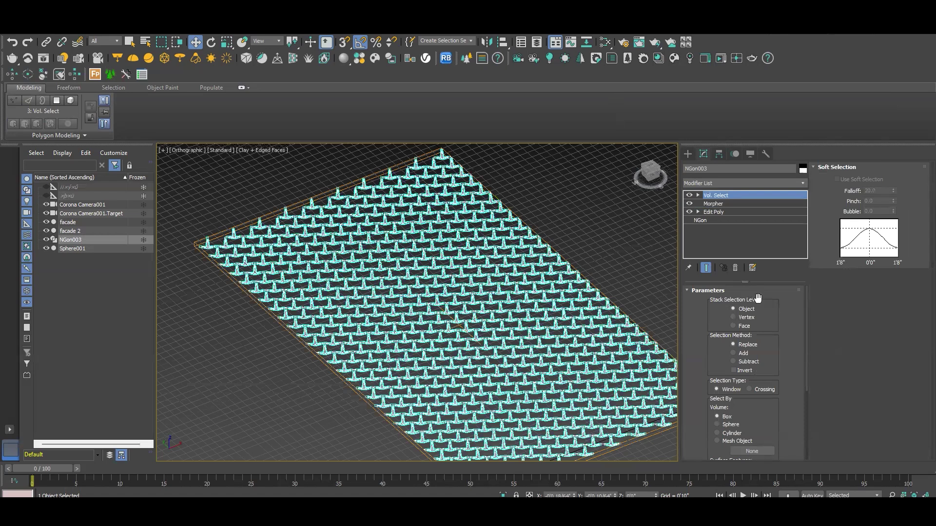
pyautogui.click(748, 318)
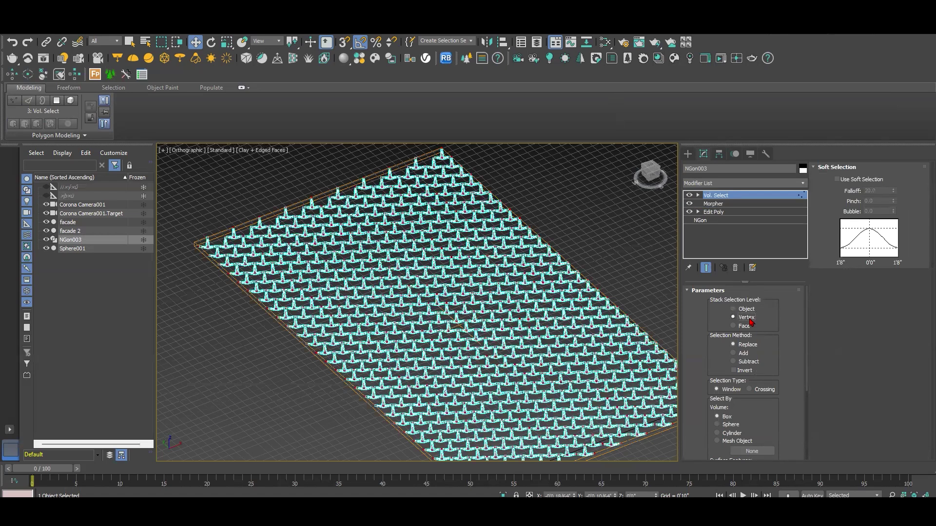
pyautogui.click(748, 372)
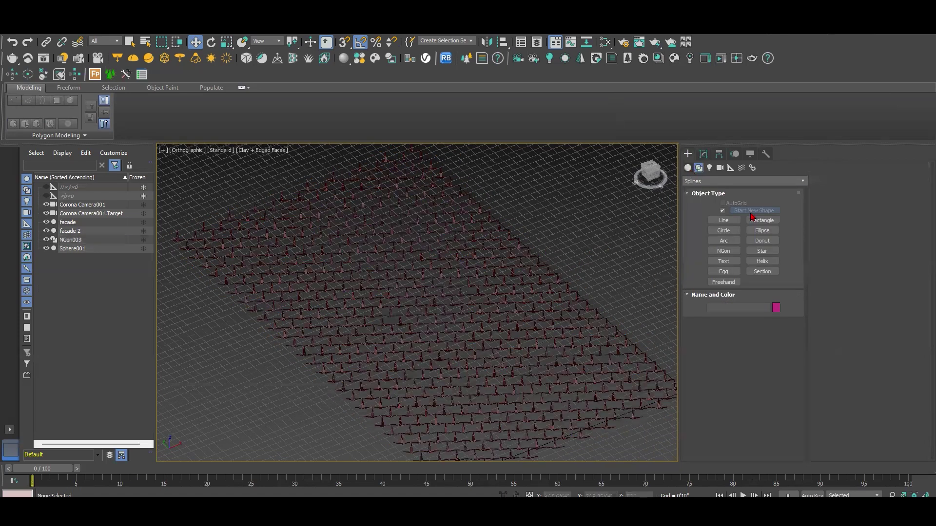
# Create a standard box standing over the middle of the honeycomb panel
pyautogui.click(687, 167)
pyautogui.click(723, 213)
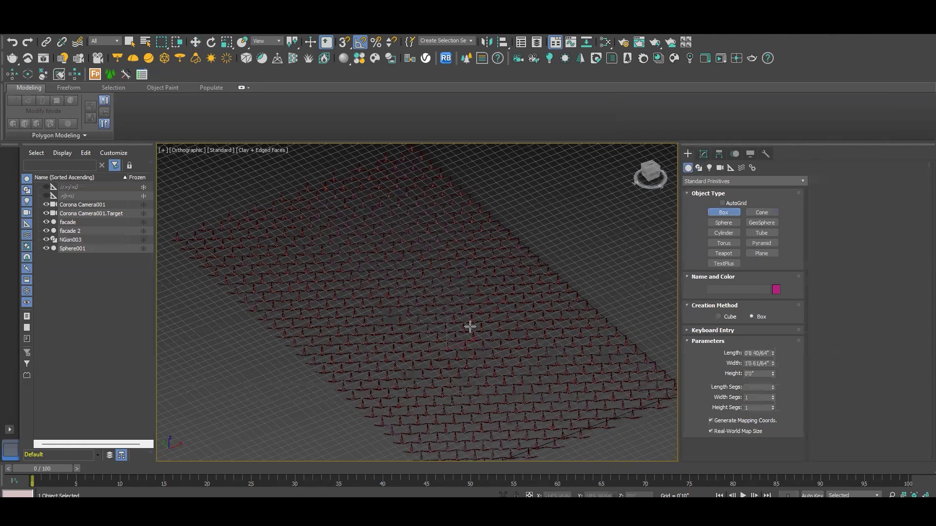
pyautogui.moveTo(447, 349); pyautogui.dragTo(456, 278)
pyautogui.click(477, 192)
pyautogui.rightClick(476, 192)
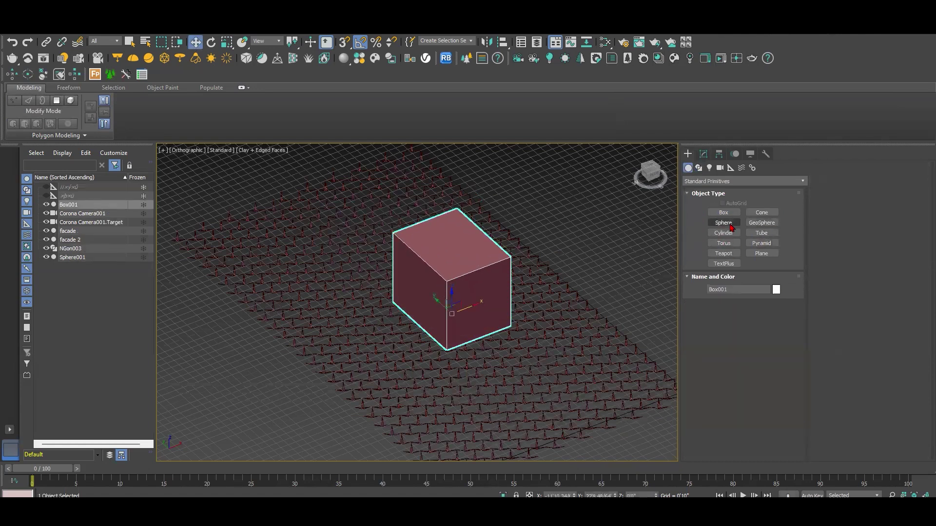
# Create a standard sphere beside the box, near the front right end of the panel
pyautogui.click(723, 223)
pyautogui.moveTo(573, 380); pyautogui.dragTo(614, 341)
pyautogui.rightClick(626, 226)
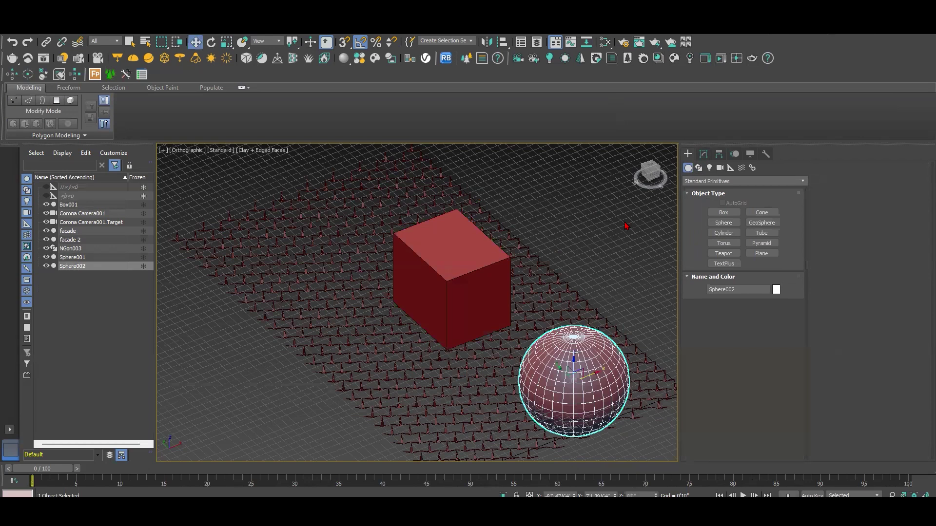
# Assign Box001 as the volume object of the honeycomb panel's Vol. Select modifier
pyautogui.click(627, 227)
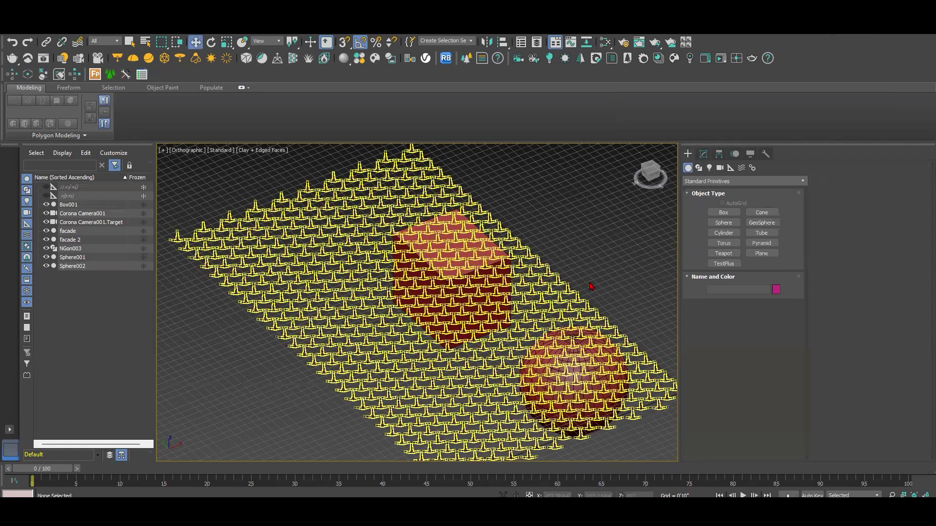
pyautogui.click(591, 286)
pyautogui.click(702, 155)
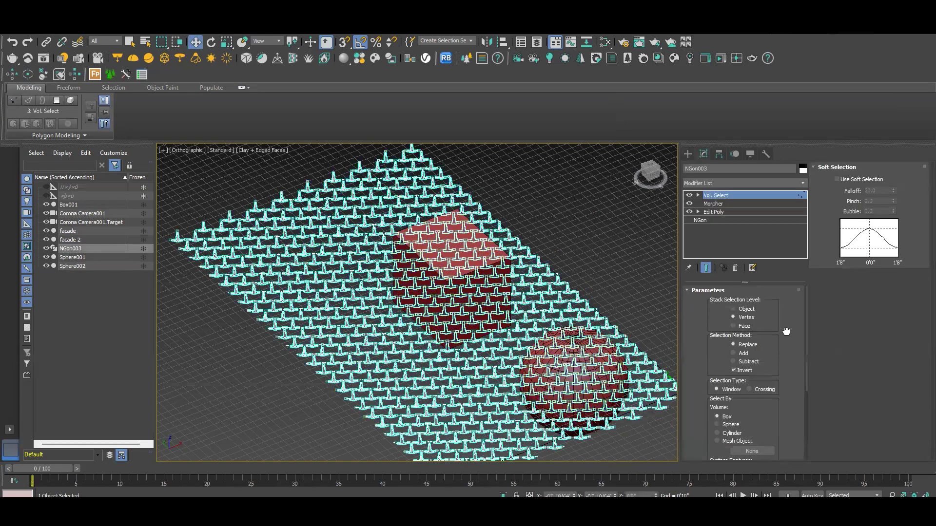
pyautogui.scroll(-3, 780, 371)
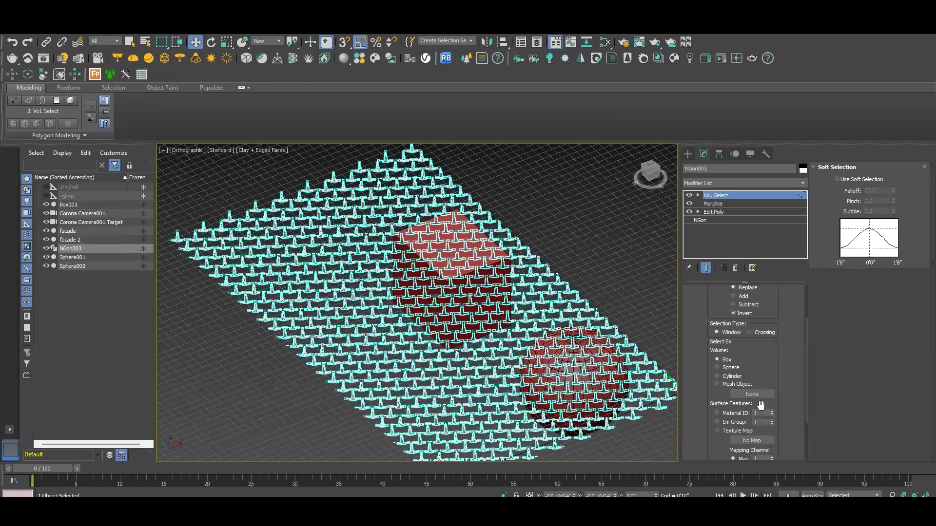
pyautogui.click(759, 394)
pyautogui.press('w')
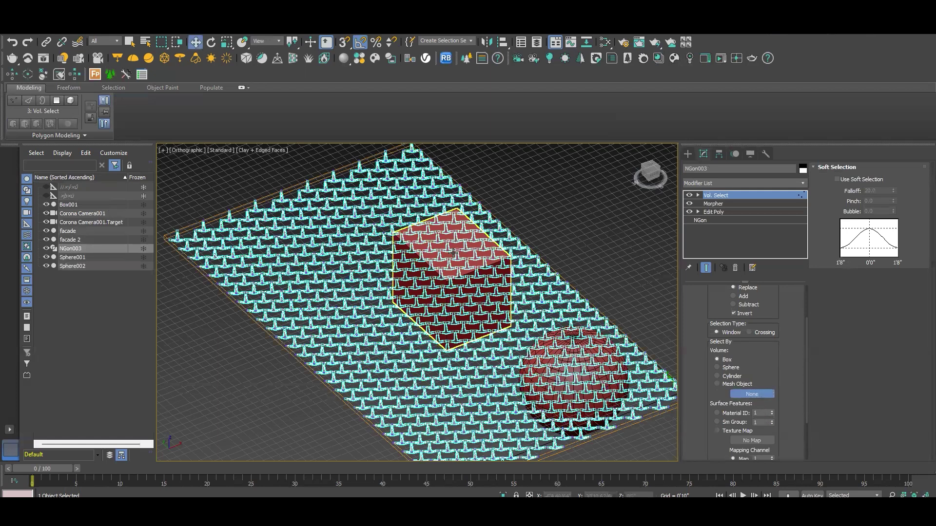
pyautogui.click(602, 244)
# Move the box toward the left side of the honeycomb panel and delete Sphere002 beside it
pyautogui.moveTo(457, 306); pyautogui.dragTo(298, 314)
pyautogui.click(570, 349)
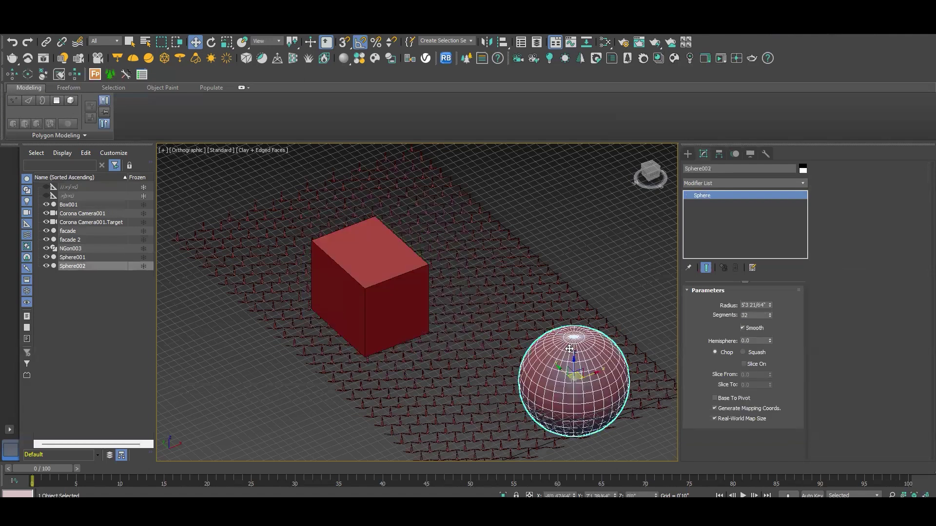
pyautogui.press('Delete')
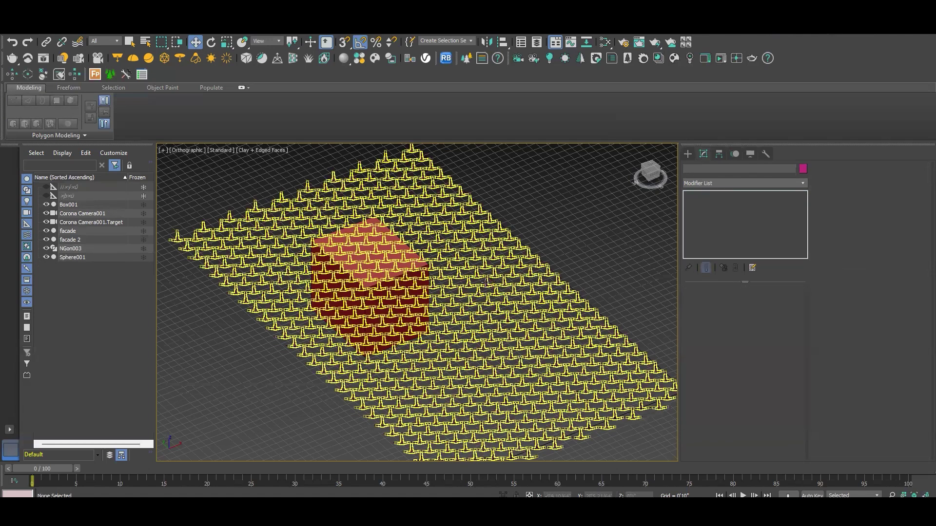
# Reorder the panel's stack so Vol. Select sits below the Morpher, and set the Morpher's Start channel to 100
pyautogui.click(485, 282)
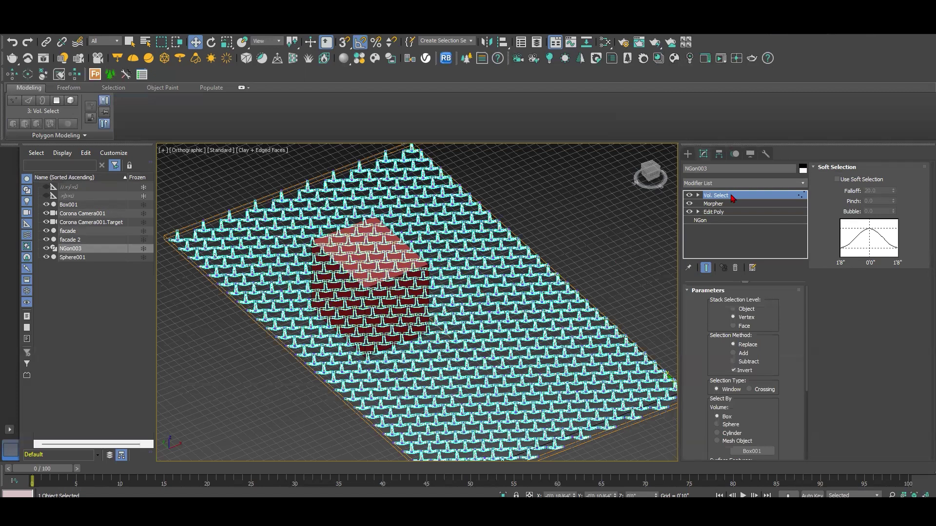
pyautogui.moveTo(731, 195); pyautogui.dragTo(733, 208)
pyautogui.click(535, 294)
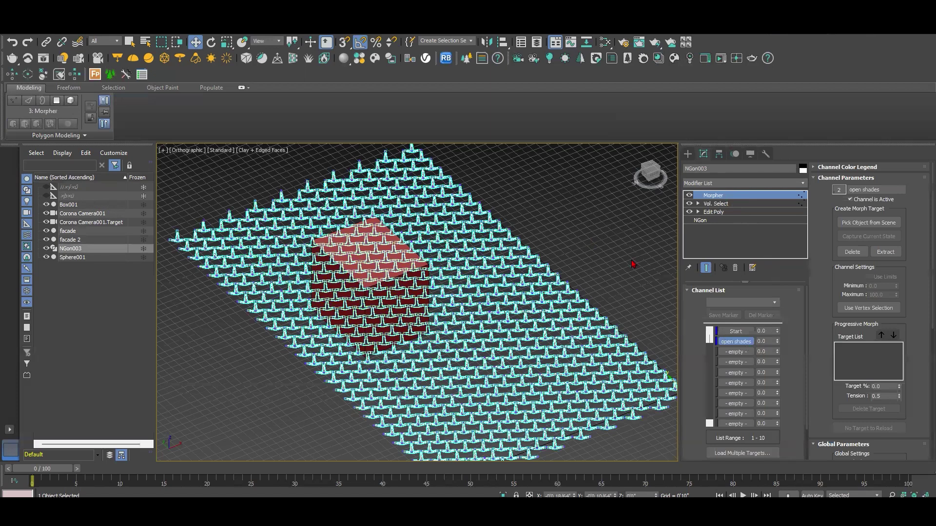
pyautogui.click(768, 331)
pyautogui.click(606, 266)
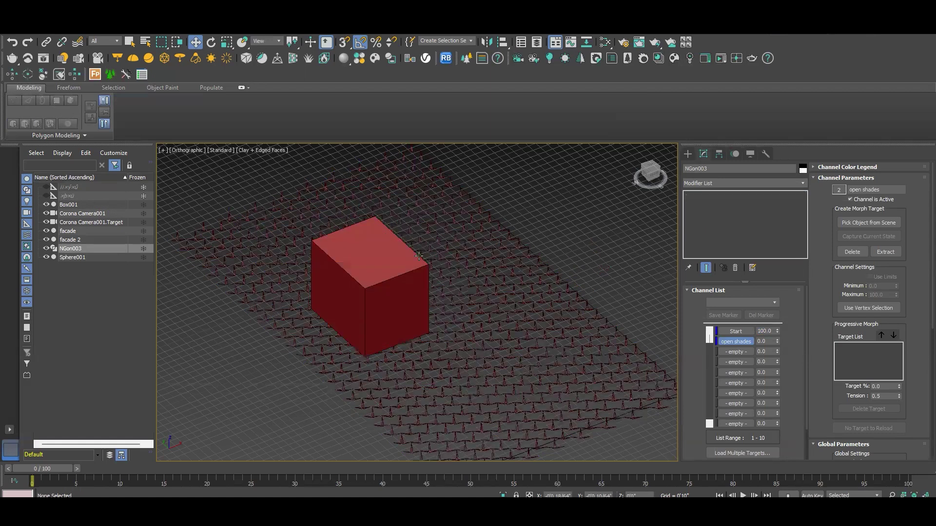
# Move the box back toward the middle of the honeycomb panel to test its effect on the folds
pyautogui.click(372, 315)
pyautogui.moveTo(372, 316); pyautogui.dragTo(372, 319)
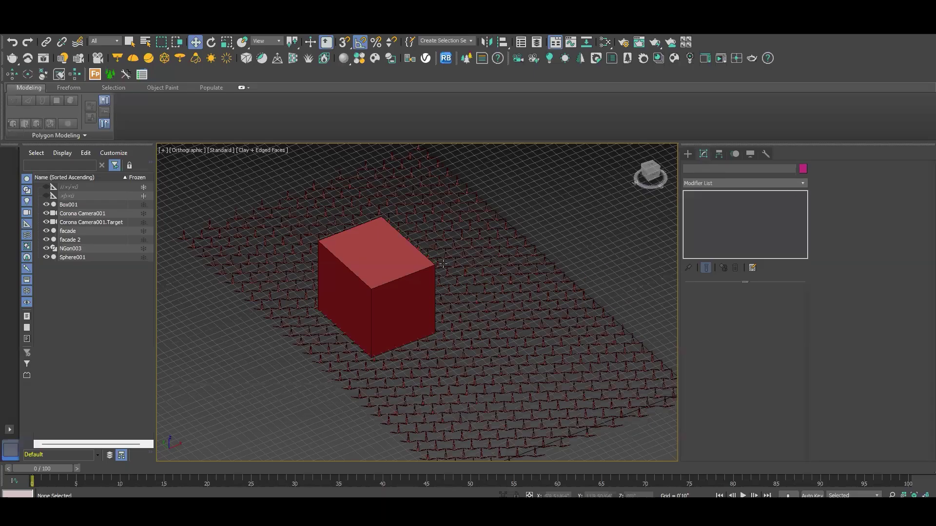
pyautogui.click(378, 313)
pyautogui.moveTo(391, 318); pyautogui.dragTo(407, 300)
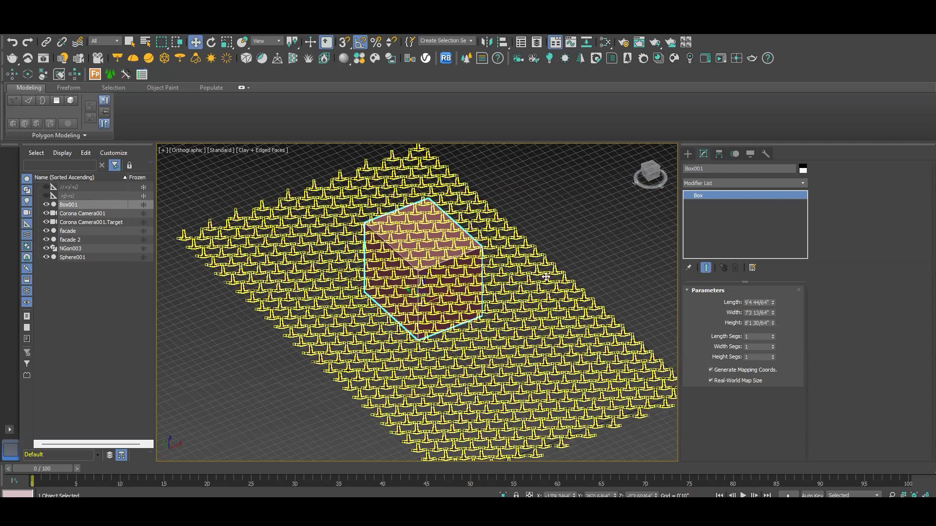
# Switch the panel's Vol. Select volume type to Mesh Object and enable soft selection with a falloff of 150
pyautogui.click(529, 268)
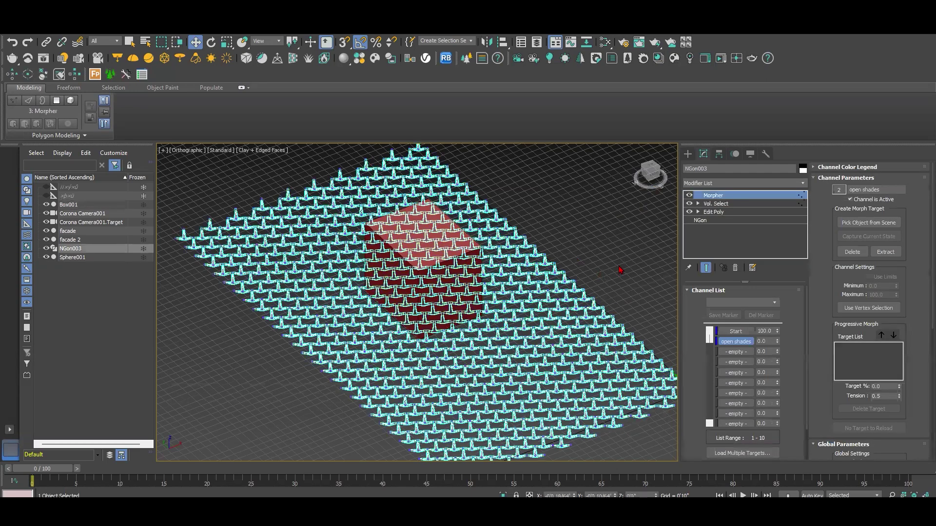
pyautogui.click(733, 204)
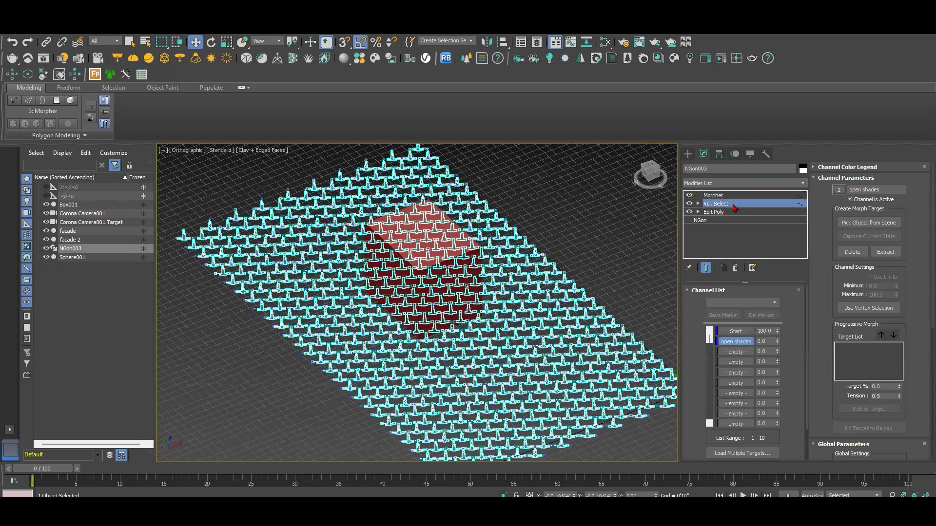
pyautogui.click(604, 263)
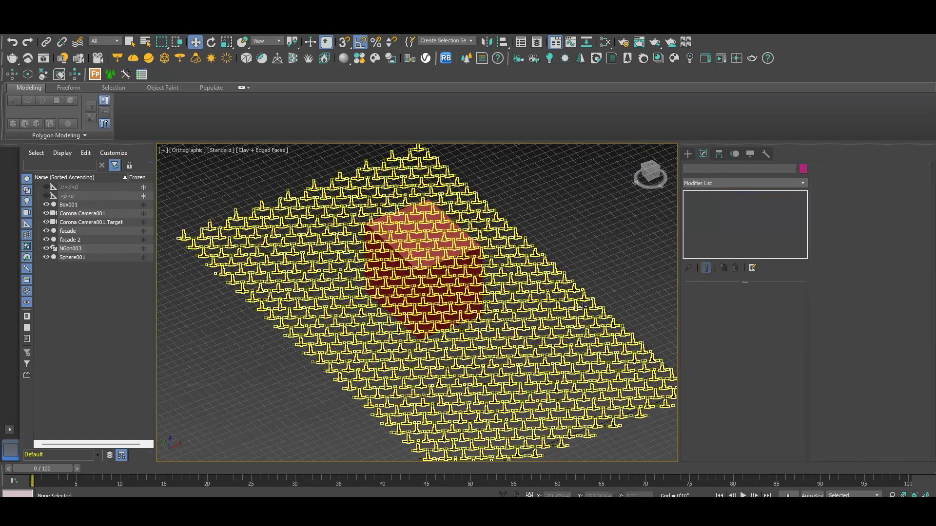
pyautogui.hotkey('ctrl', 'z')
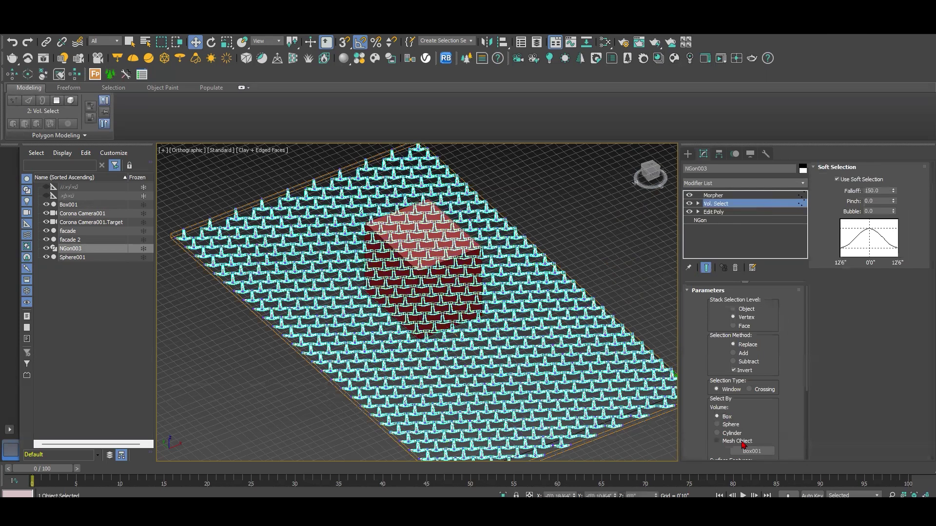
pyautogui.click(743, 445)
pyautogui.click(527, 302)
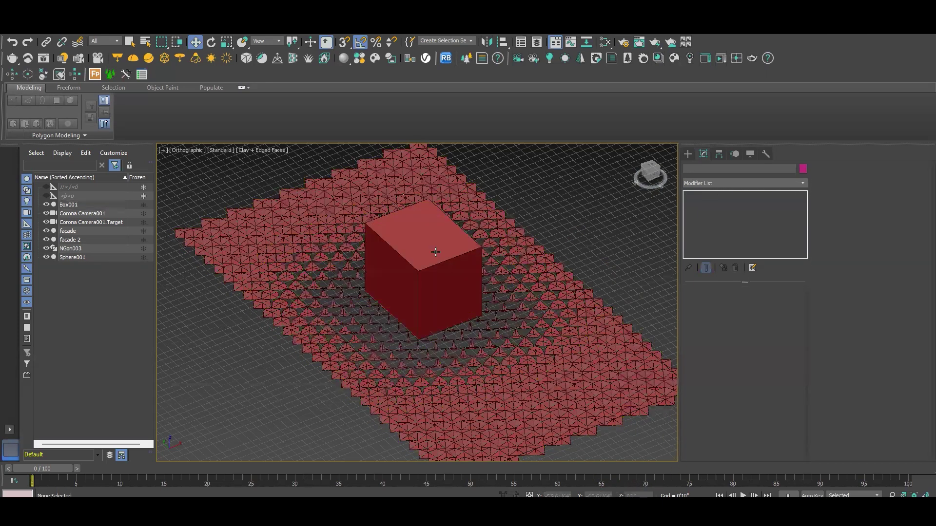
# Shift the box toward the panel's left edge in the Top view
pyautogui.moveTo(435, 254); pyautogui.dragTo(427, 299)
pyautogui.press('t')
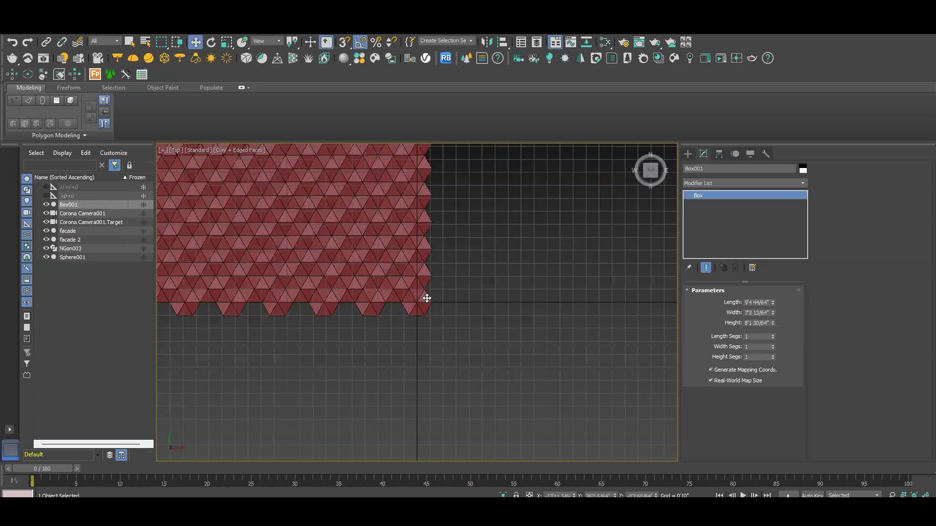
pyautogui.moveTo(439, 292); pyautogui.dragTo(441, 310, button='middle')
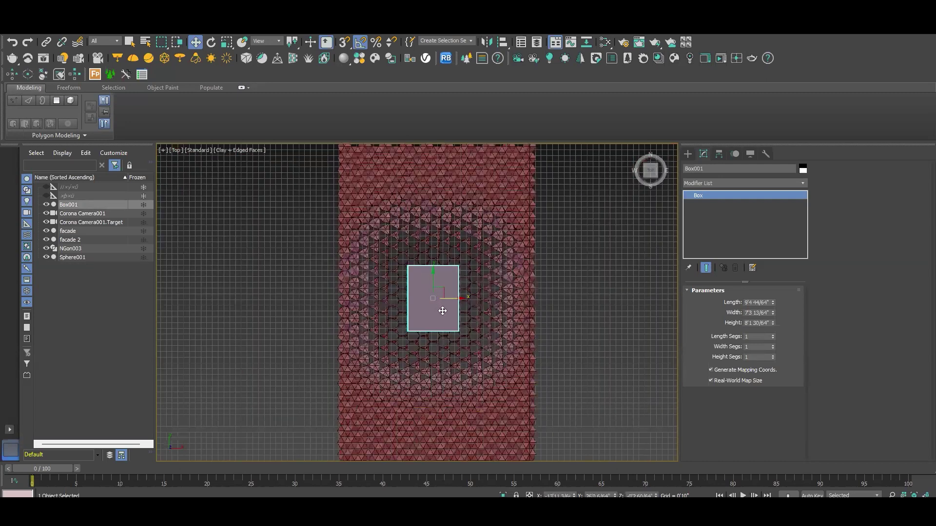
pyautogui.moveTo(442, 310); pyautogui.dragTo(416, 302)
# Clone the honeycomb panel to its right as a single Reference named tower
pyautogui.scroll(-5, 456, 223)
pyautogui.moveTo(476, 239); pyautogui.dragTo(474, 238, button='middle')
pyautogui.click(474, 238)
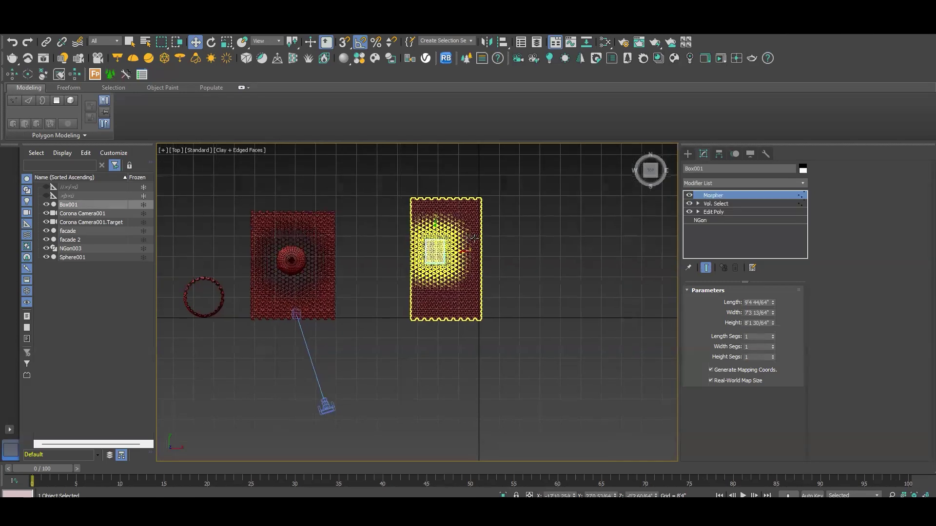
pyautogui.scroll(5, 468, 244)
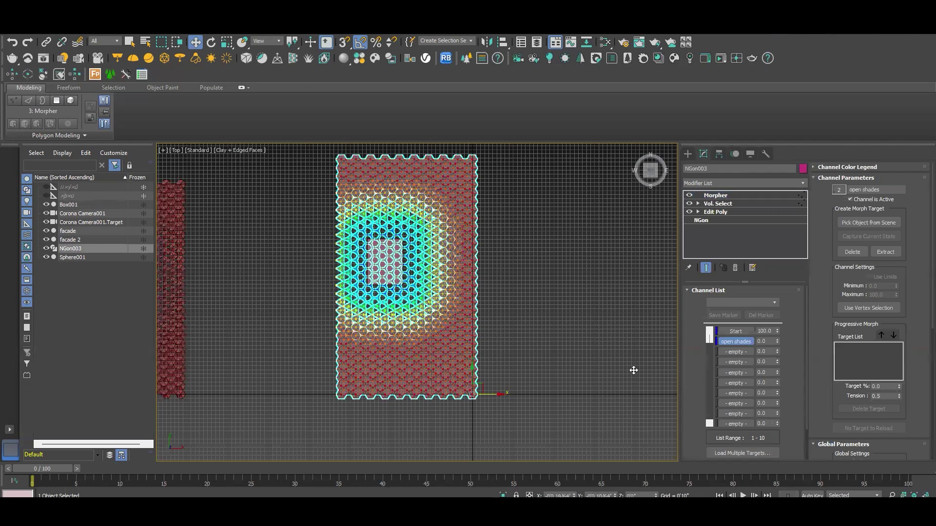
pyautogui.keyDown('shift'); pyautogui.moveTo(495, 394); pyautogui.dragTo(672, 371); pyautogui.keyUp('shift')
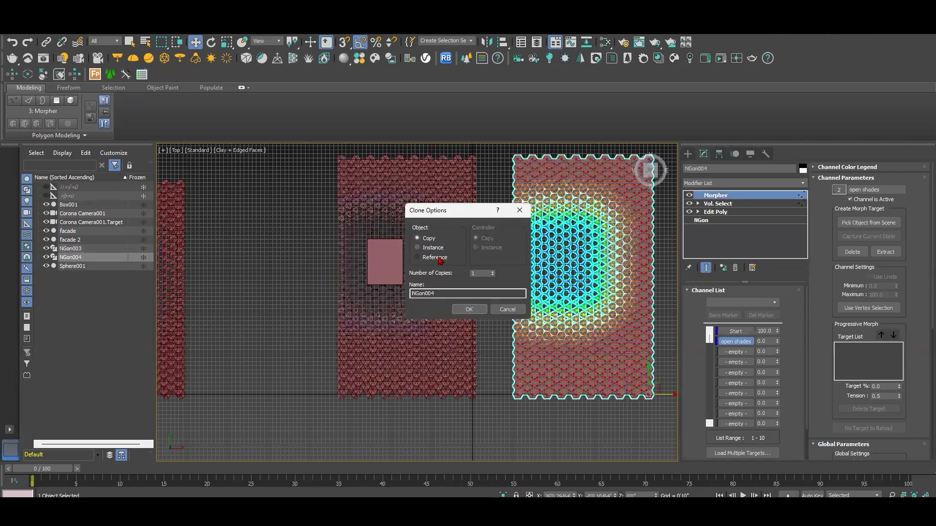
pyautogui.click(439, 258)
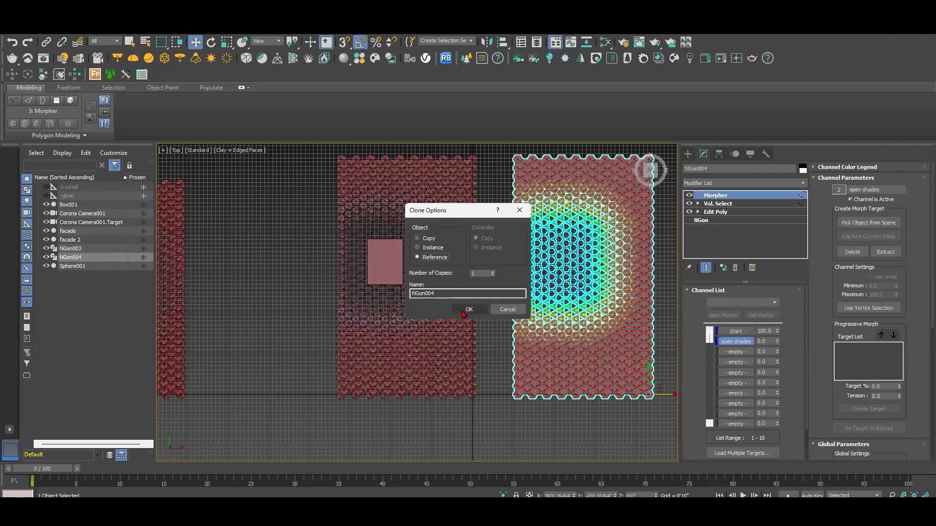
pyautogui.doubleClick(461, 292)
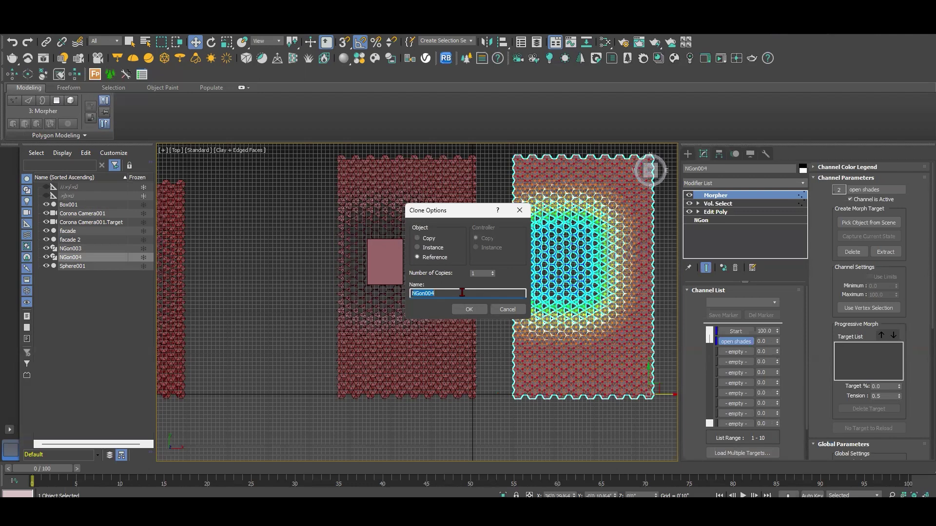
pyautogui.write('tower')
pyautogui.click(477, 310)
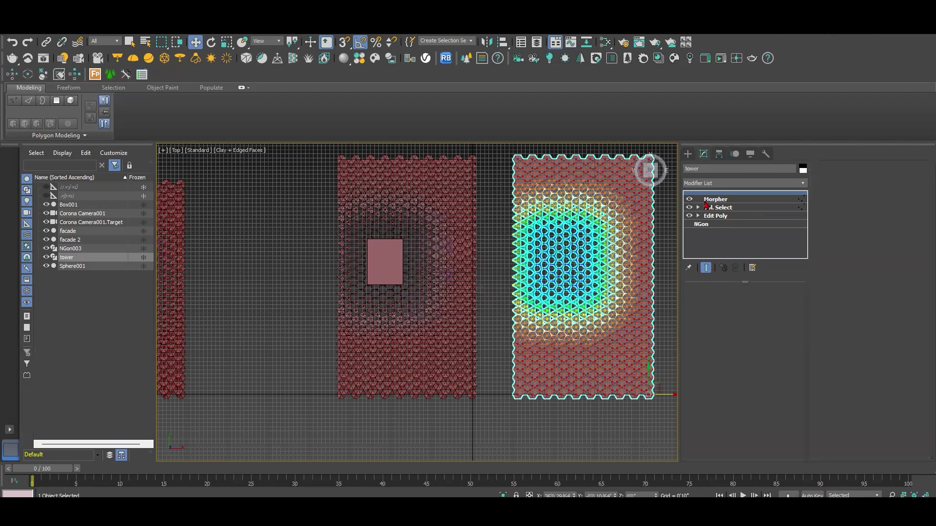
# Add an Edit Poly modifier on top of the tower panel's modifier stack
pyautogui.moveTo(619, 266); pyautogui.dragTo(586, 273, button='middle')
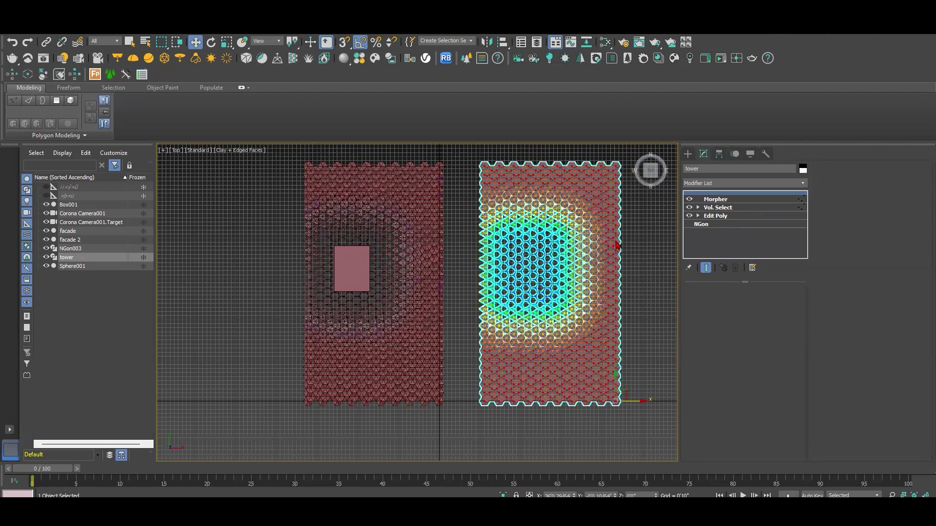
pyautogui.click(711, 185)
pyautogui.press('e')
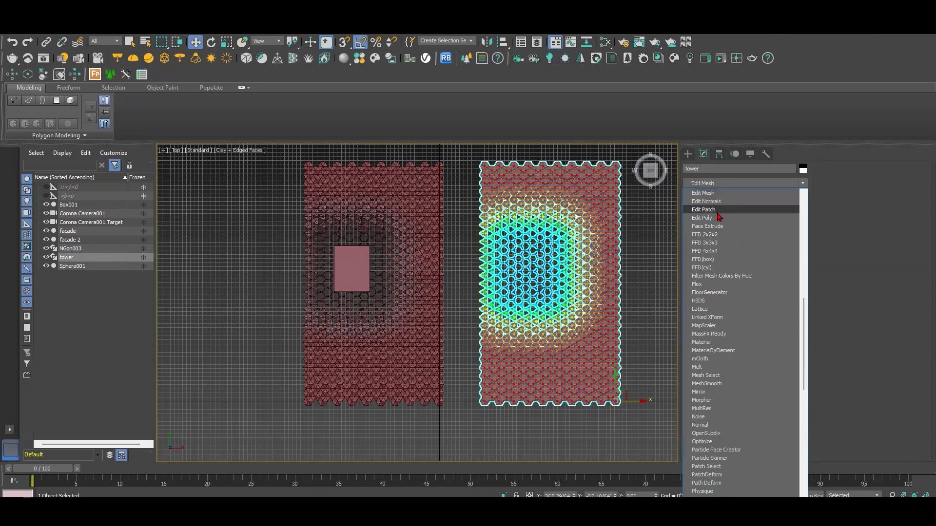
pyautogui.click(716, 219)
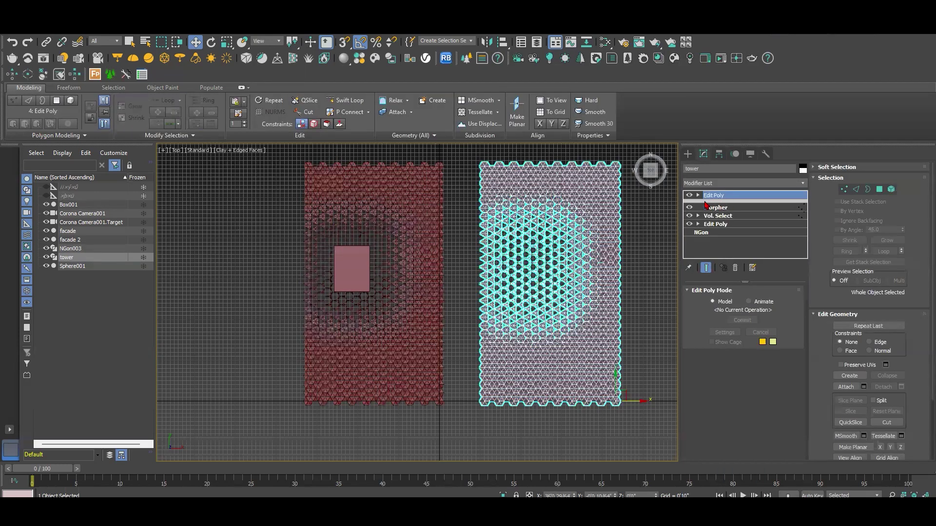
# Scale up the box uniformly and center it over the original panel so the open area spreads wider
pyautogui.click(361, 260)
pyautogui.moveTo(348, 289); pyautogui.dragTo(372, 277)
pyautogui.press('r')
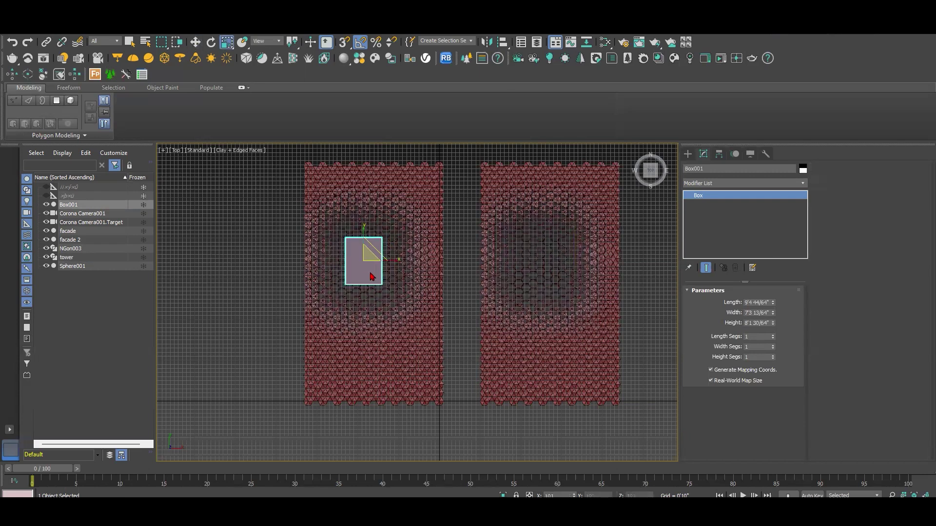
pyautogui.moveTo(392, 222)
pyautogui.mouseDown()
pyautogui.moveTo(397, 204)
pyautogui.moveTo(390, 233)
pyautogui.mouseUp()
pyautogui.press('w')
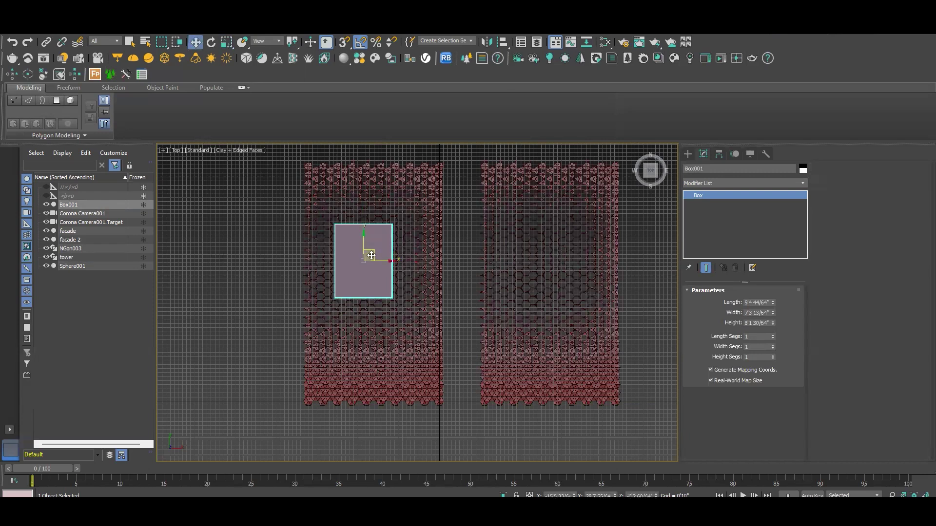
pyautogui.moveTo(374, 268); pyautogui.dragTo(383, 282)
pyautogui.click(594, 211)
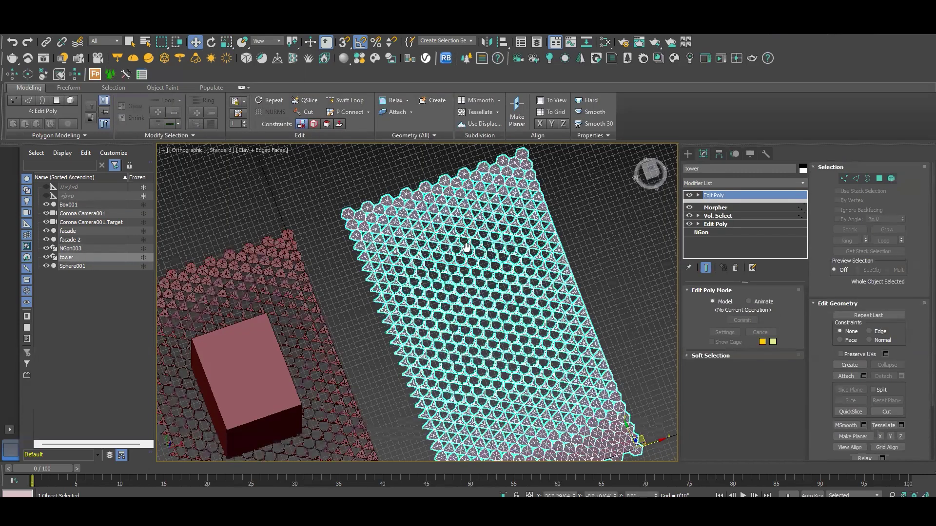
pyautogui.press('t')
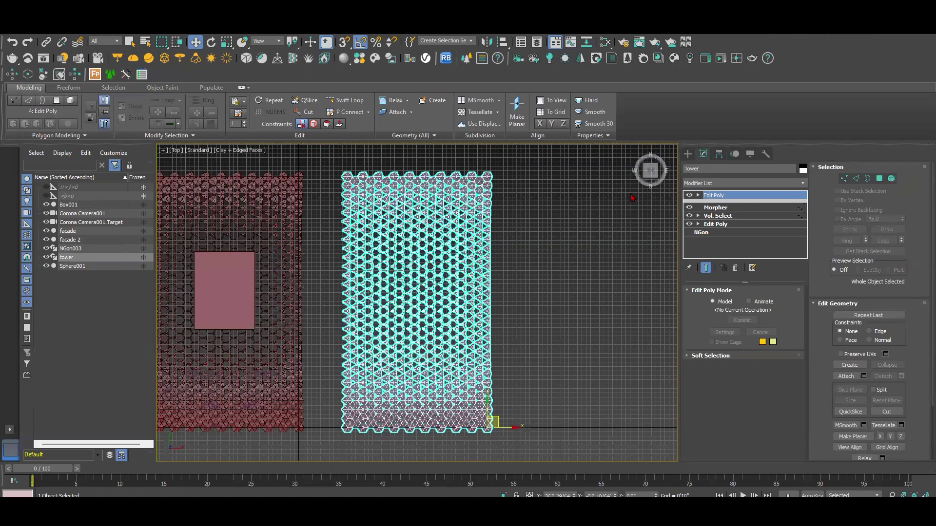
pyautogui.click(879, 180)
pyautogui.scroll(5, 470, 182)
pyautogui.moveTo(507, 210); pyautogui.dragTo(514, 222, button='middle')
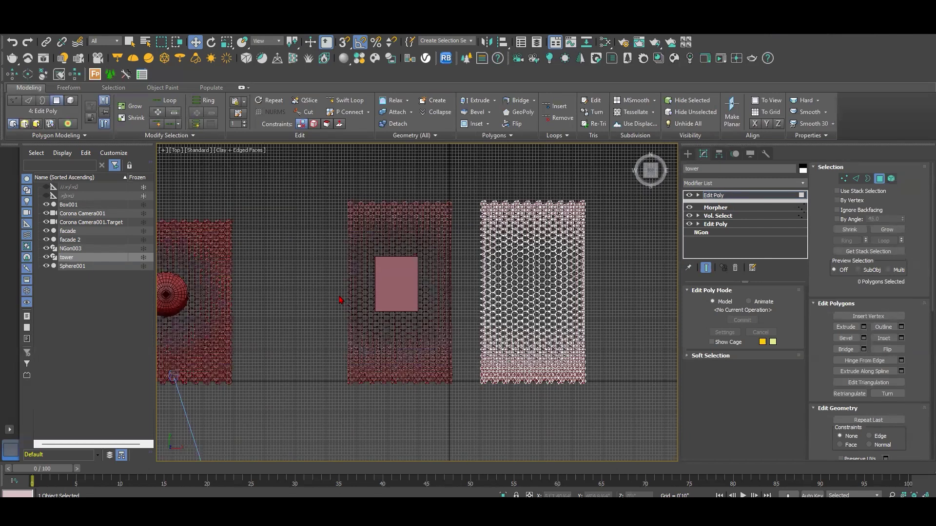
pyautogui.press('4')
# Move the box well clear of the original panel, out beyond its upper left corner
pyautogui.click(406, 284)
pyautogui.moveTo(409, 276); pyautogui.dragTo(273, 271)
pyautogui.moveTo(282, 239); pyautogui.dragTo(253, 152)
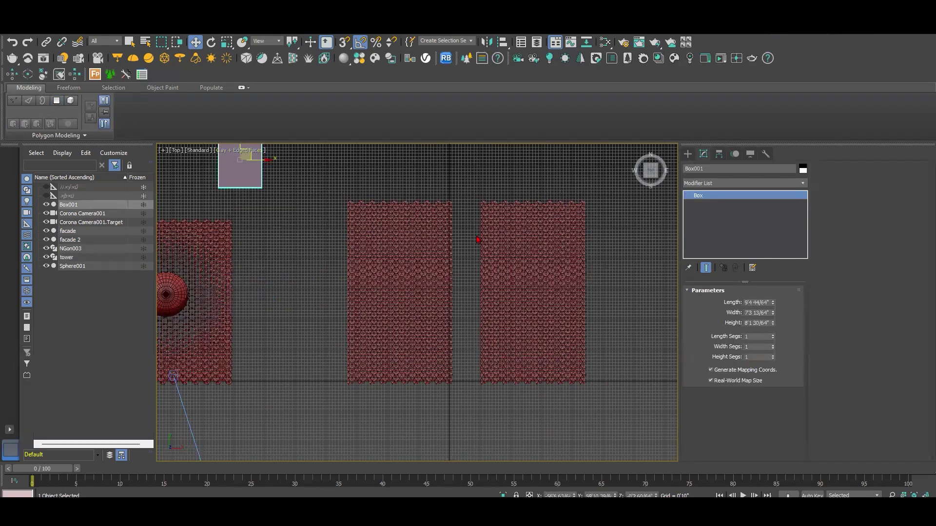
# Delete the protruding row of half-hexagon polygons along the upper edge of the tower panel
pyautogui.click(524, 234)
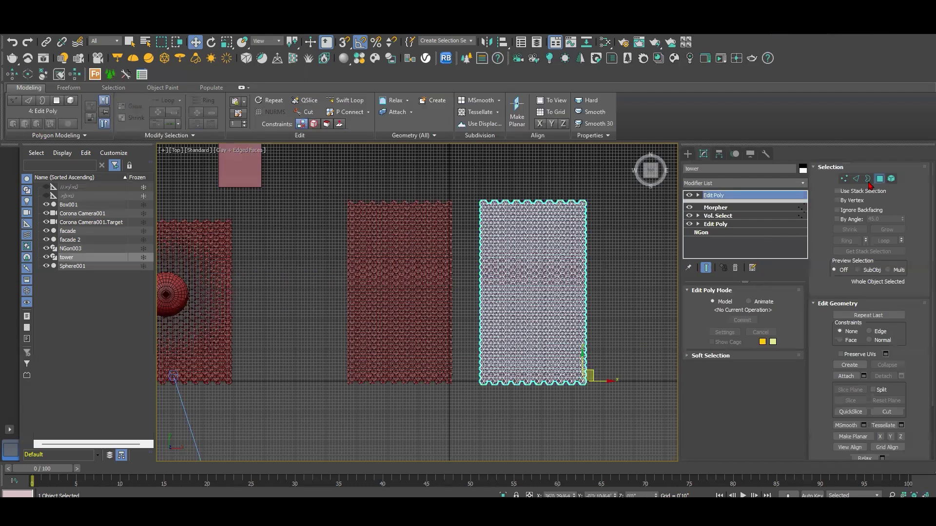
pyautogui.press('4')
pyautogui.scroll(2, 592, 201)
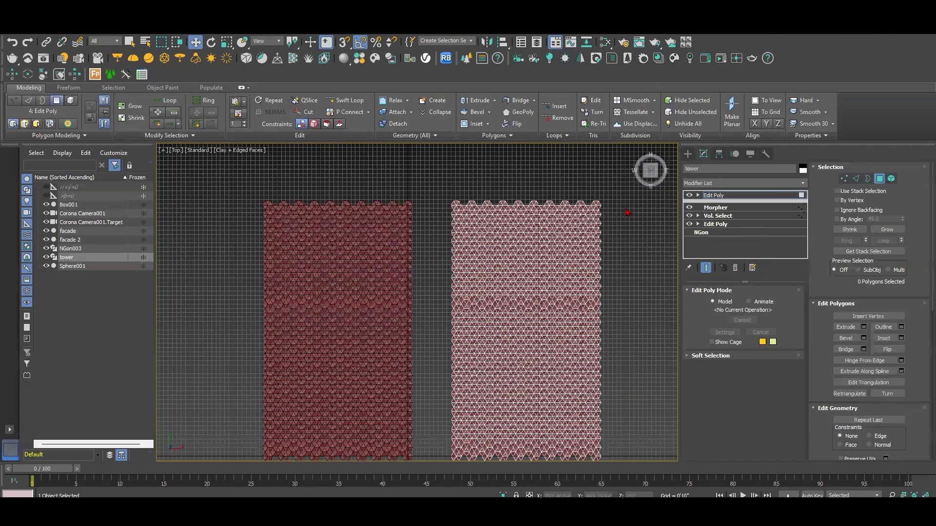
pyautogui.press('z')
pyautogui.moveTo(185, 231); pyautogui.dragTo(188, 227)
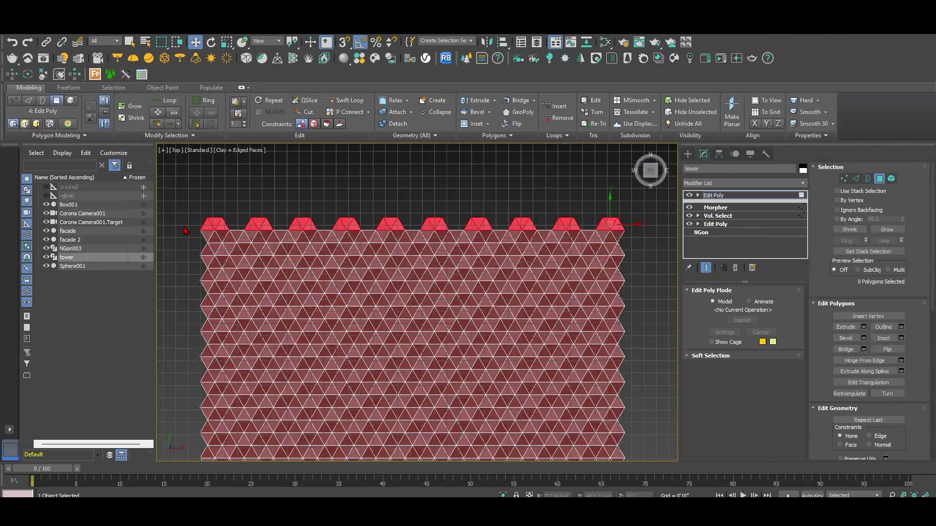
pyautogui.press('Delete')
# Delete the protruding row of half-hexagon polygons along the lower edge of the tower panel
pyautogui.scroll(-2, 345, 246)
pyautogui.scroll(-1, 479, 259)
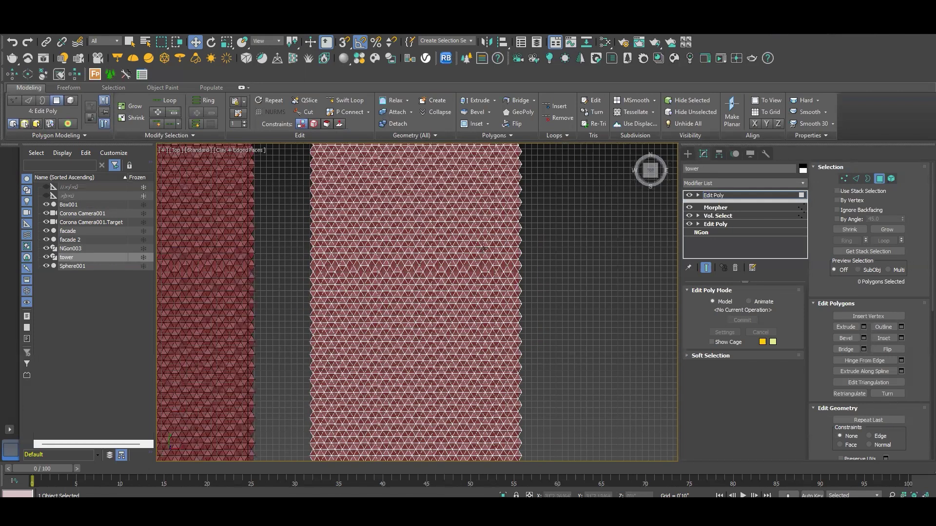
pyautogui.moveTo(583, 387); pyautogui.dragTo(635, 289, button='middle')
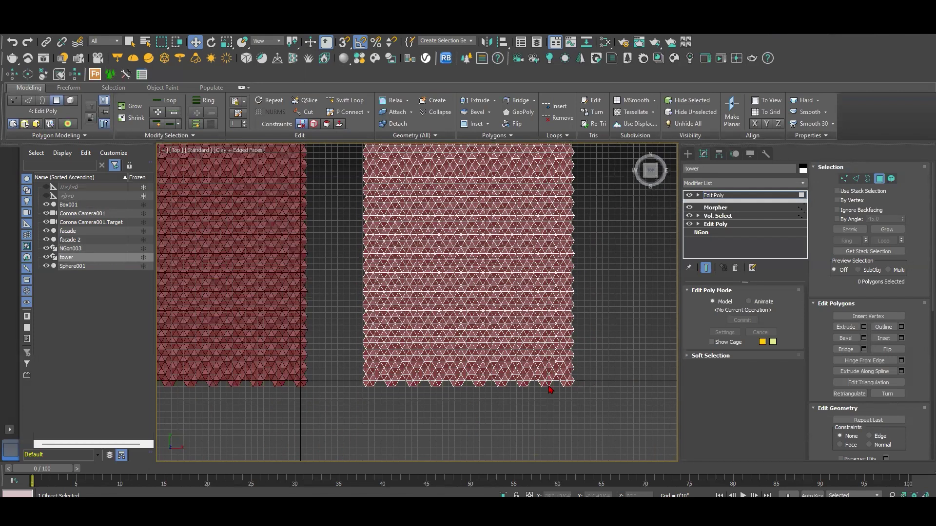
pyautogui.moveTo(579, 392); pyautogui.dragTo(359, 394)
pyautogui.press('Delete')
pyautogui.scroll(-1, 409, 342)
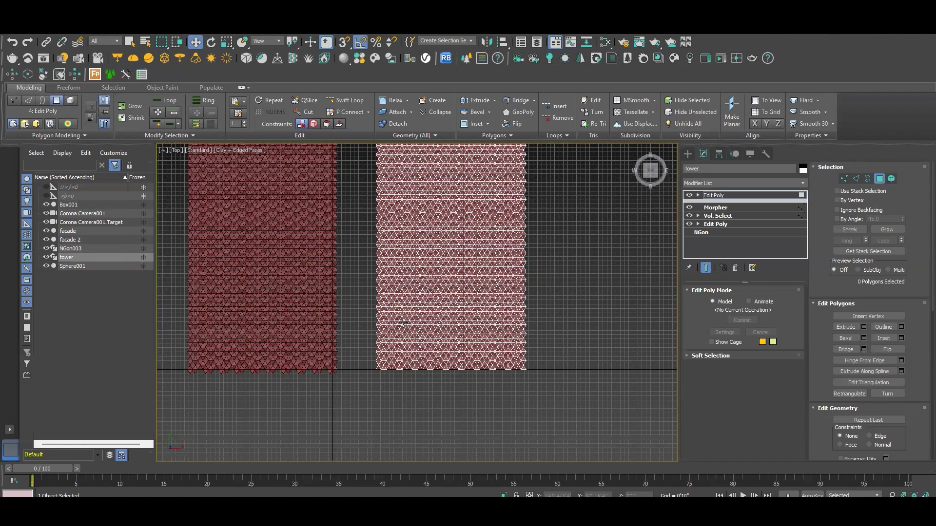
pyautogui.moveTo(606, 247); pyautogui.dragTo(634, 302, button='middle')
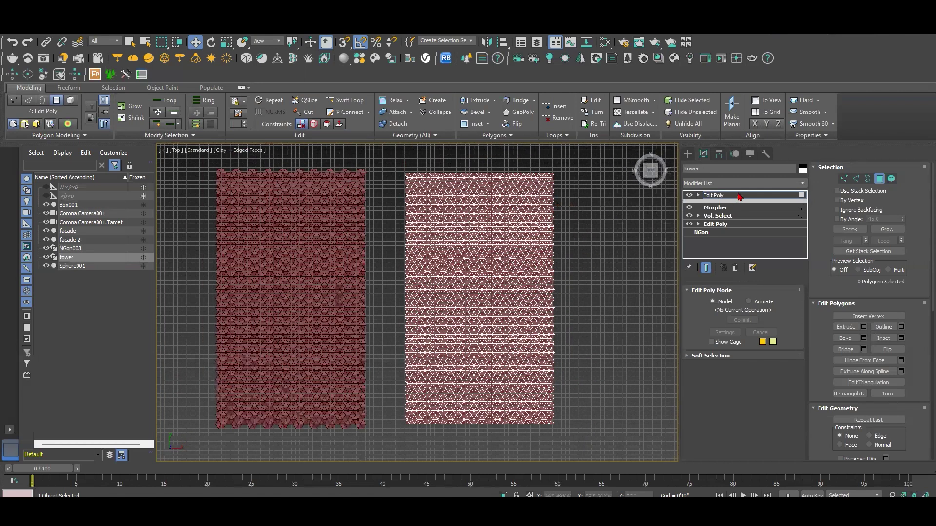
# Finish polygon editing and rotate the tower panel 90 degrees about its X axis so it stands upright
pyautogui.click(707, 197)
pyautogui.click(717, 184)
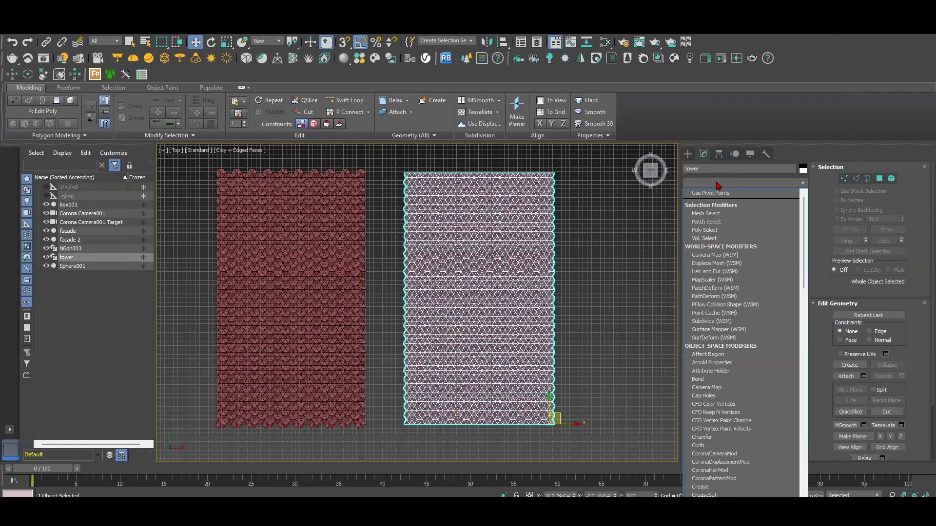
pyautogui.press('b')
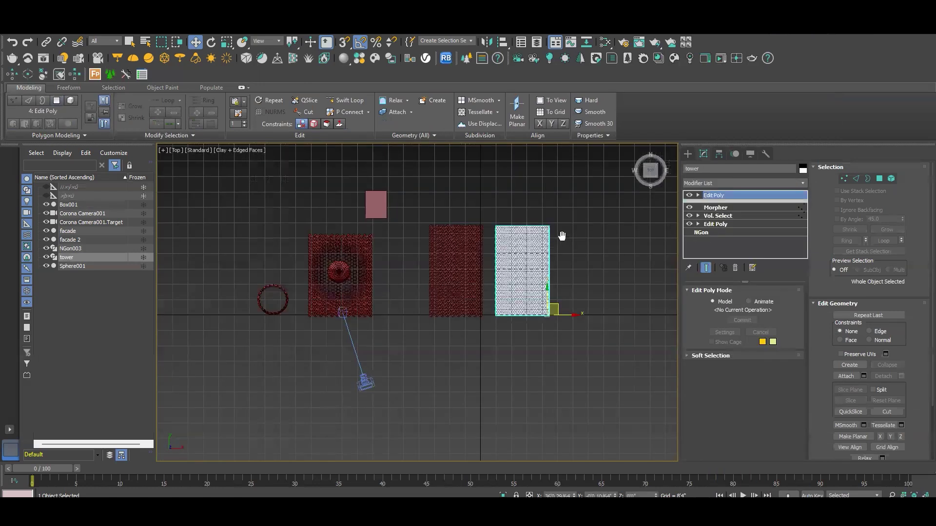
pyautogui.keyDown('alt'); pyautogui.moveTo(562, 236); pyautogui.dragTo(575, 213, button='middle'); pyautogui.keyUp('alt')
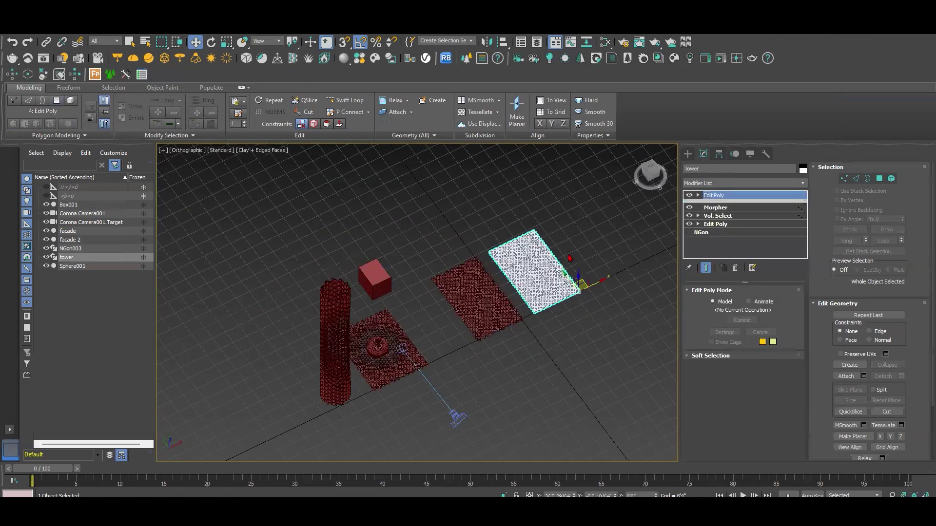
pyautogui.press('z')
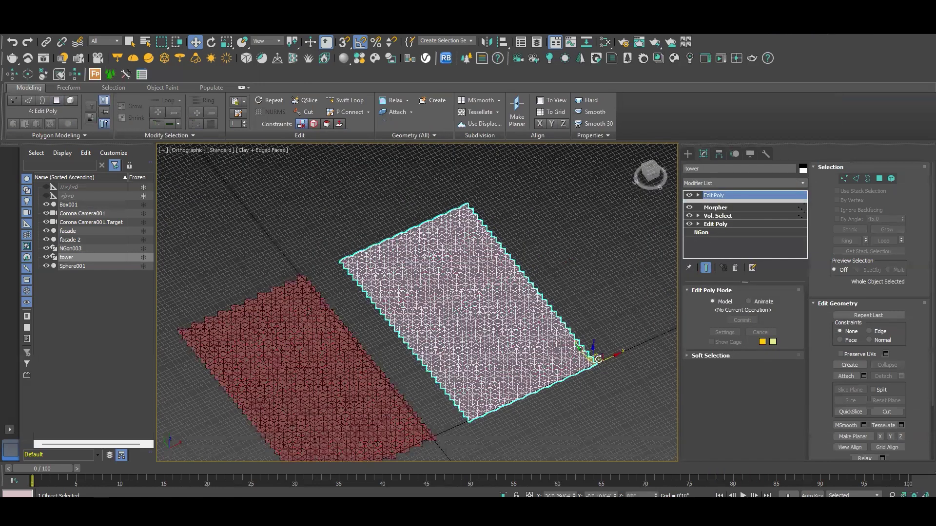
pyautogui.press('e')
pyautogui.moveTo(595, 360); pyautogui.dragTo(632, 393)
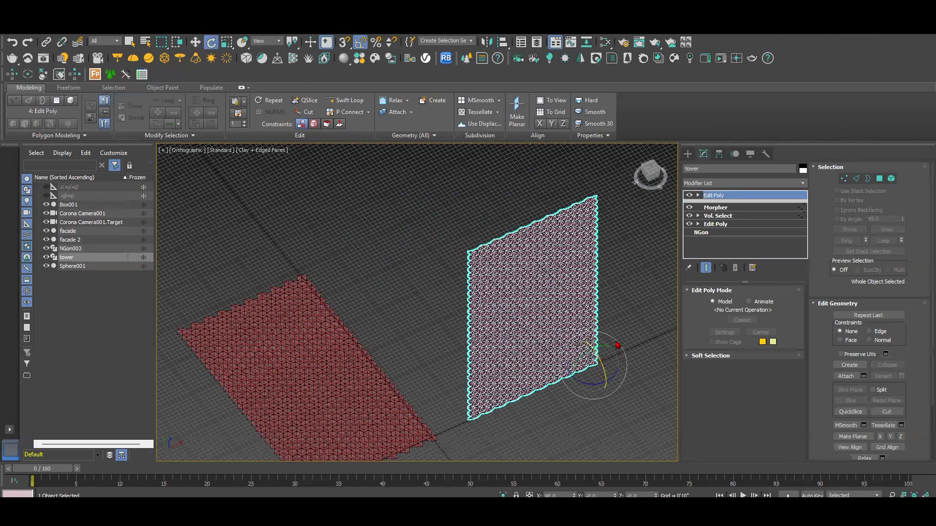
# Add a Bend modifier to the tower panel with an angle of 360 on the X axis, rolling it into a cylinder
pyautogui.moveTo(585, 318); pyautogui.dragTo(562, 309, button='middle')
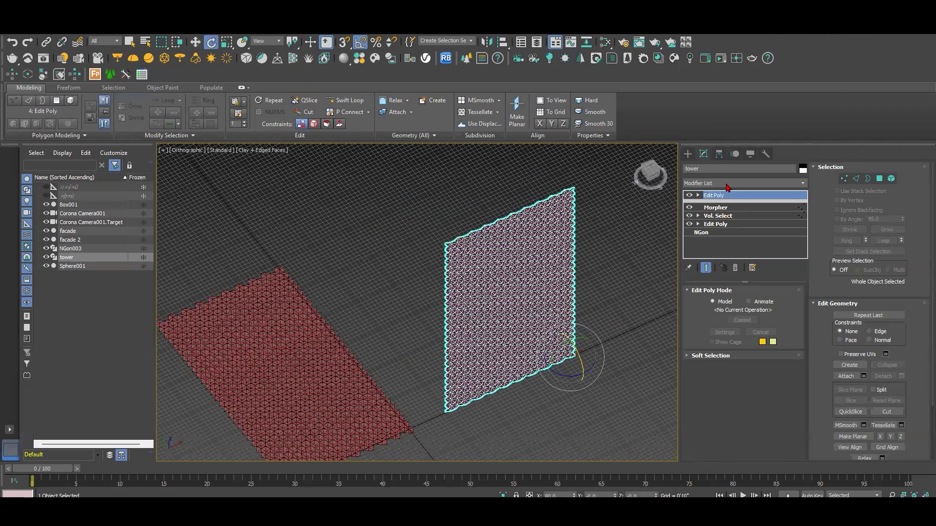
pyautogui.click(728, 185)
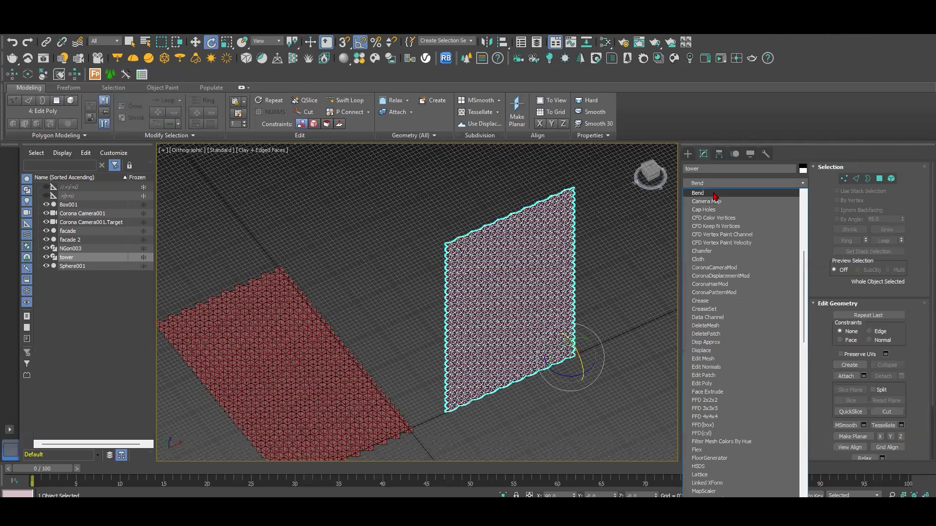
pyautogui.click(714, 196)
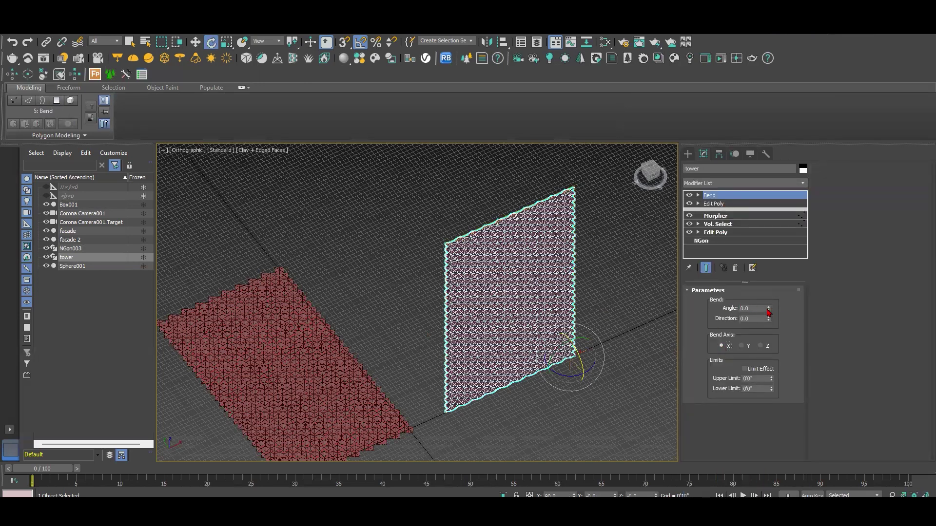
pyautogui.moveTo(768, 311)
pyautogui.mouseDown()
pyautogui.moveTo(782, 226)
pyautogui.moveTo(761, 308)
pyautogui.mouseUp()
pyautogui.write('360')
pyautogui.press('Return')
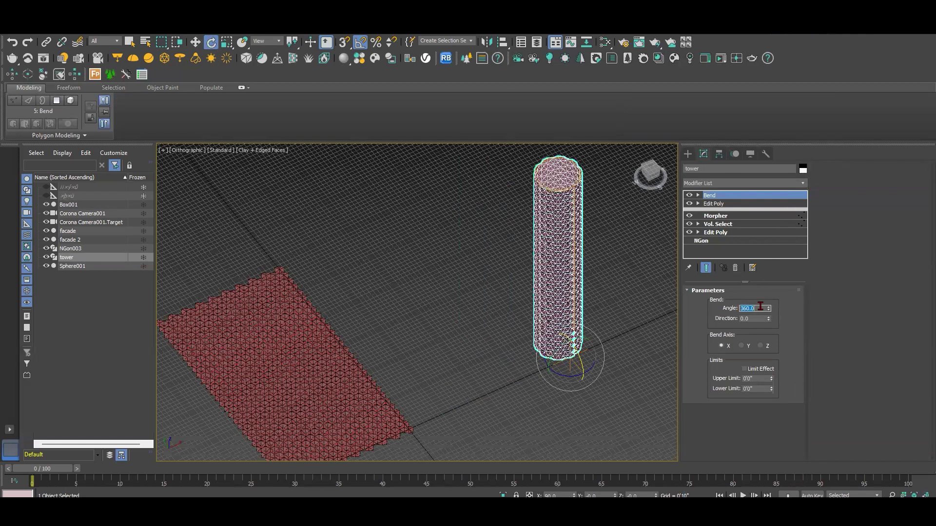
# Test Bend angles of 370 and 365 on the tower's vertical seam, settle on 370, and deselect the tower
pyautogui.press('z')
pyautogui.scroll(8, 586, 314)
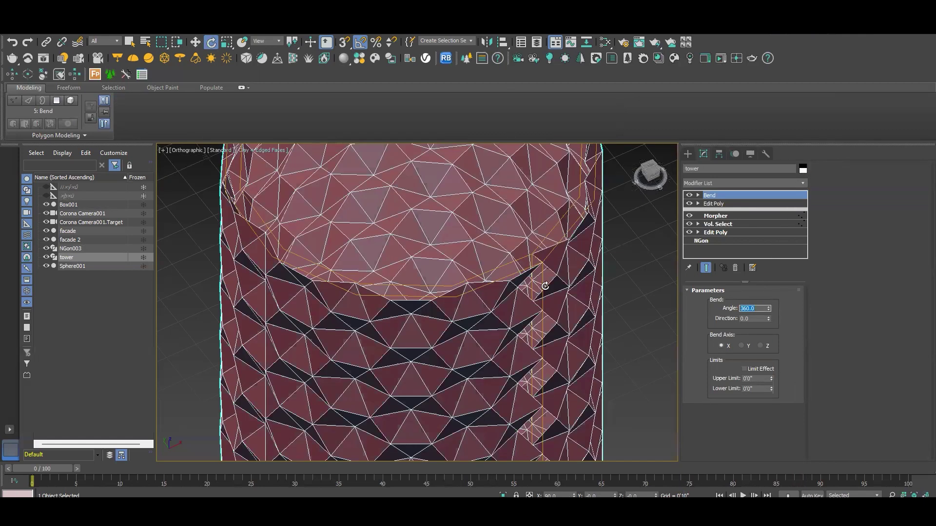
pyautogui.click(763, 309)
pyautogui.write('370')
pyautogui.press('Return')
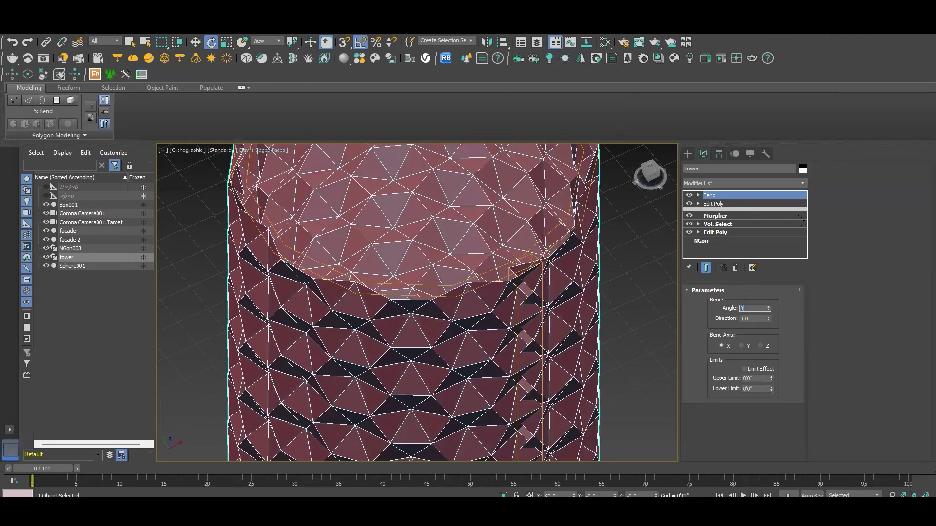
pyautogui.write('365')
pyautogui.press('Return')
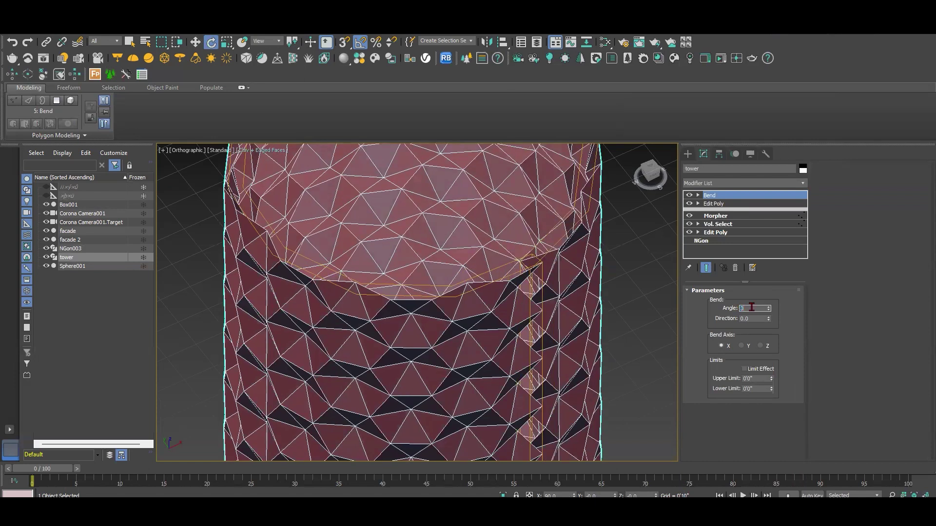
pyautogui.write('370')
pyautogui.press('Return')
pyautogui.scroll(-3, 569, 327)
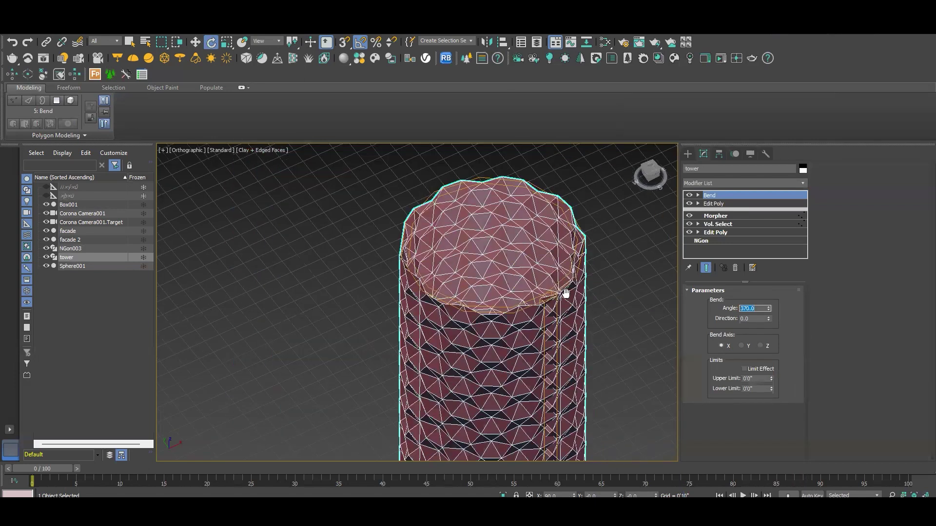
pyautogui.keyDown('alt'); pyautogui.moveTo(566, 293); pyautogui.dragTo(580, 273, button='middle'); pyautogui.keyUp('alt')
pyautogui.scroll(-4, 580, 273)
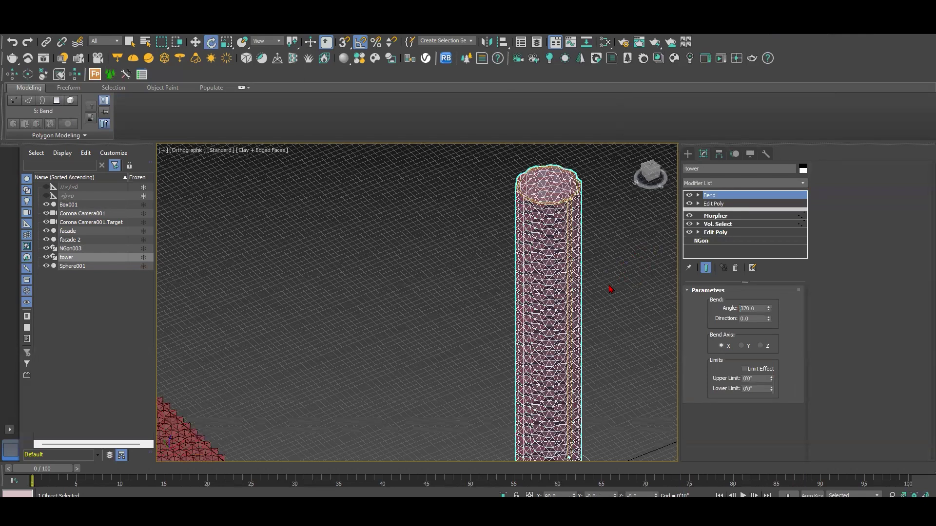
pyautogui.click(610, 289)
# Move the box from its distant spot onto the far left part of the flat source panel
pyautogui.scroll(-4, 607, 288)
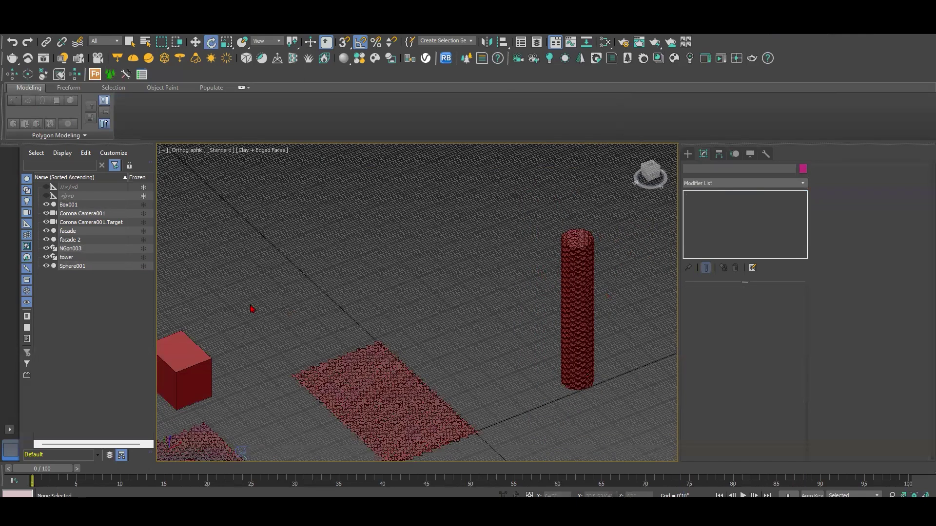
pyautogui.moveTo(188, 370); pyautogui.dragTo(182, 312, button='middle')
pyautogui.click(186, 335)
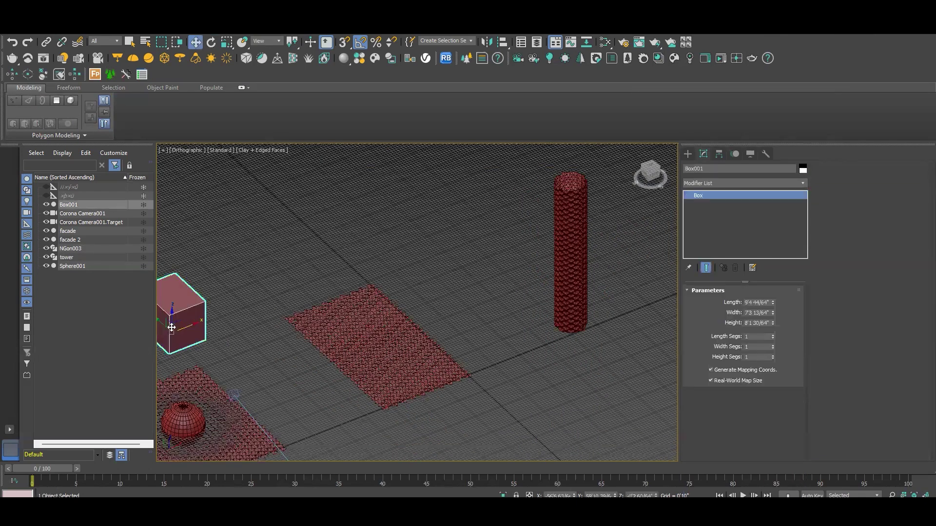
pyautogui.press('w')
pyautogui.moveTo(200, 331); pyautogui.dragTo(368, 372)
pyautogui.scroll(3, 580, 239)
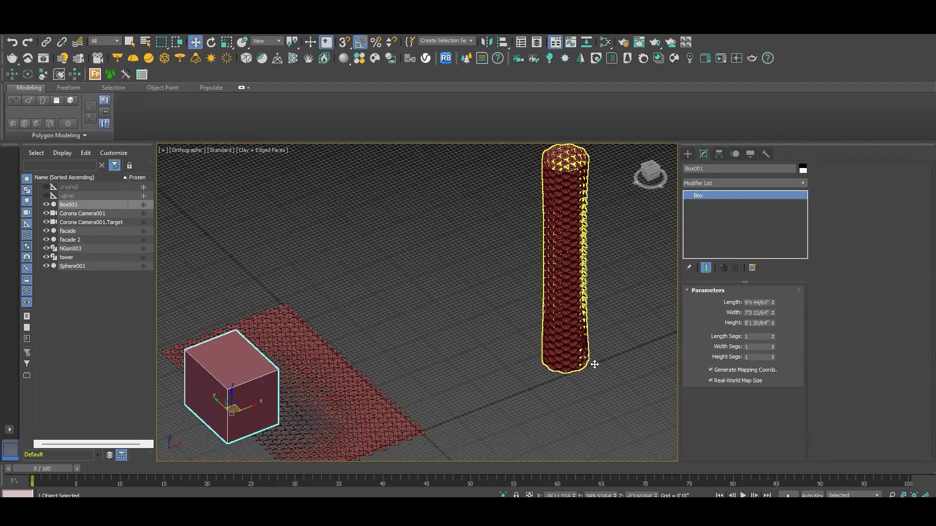
# Move the tower closer to the flat source panel and slide the box to the panel's center
pyautogui.click(567, 378)
pyautogui.click(227, 407)
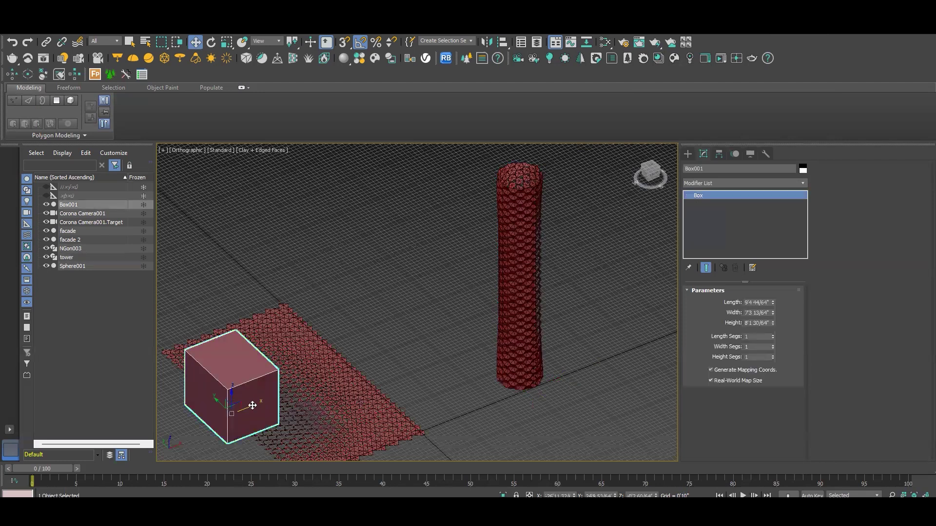
pyautogui.moveTo(234, 419); pyautogui.dragTo(286, 394)
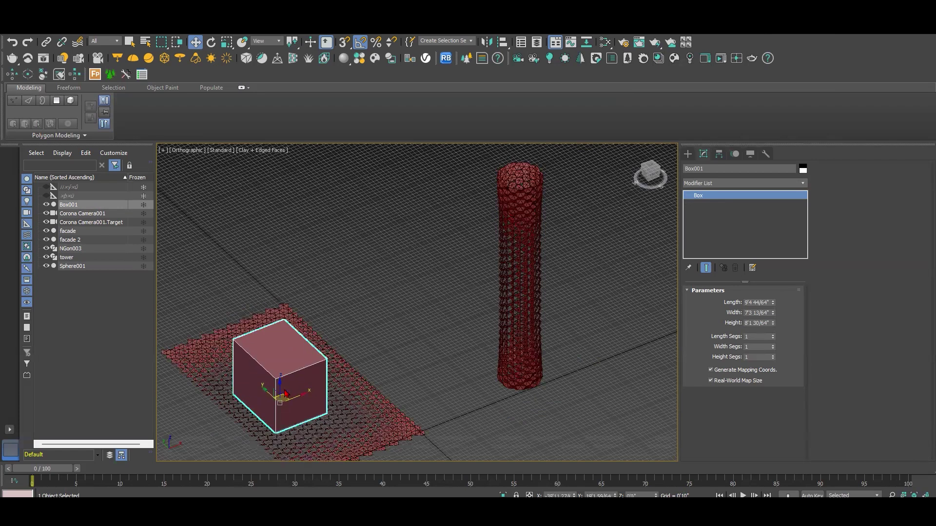
# Move the Corona camera with its target over to the tower and look through the camera
pyautogui.scroll(3, 527, 332)
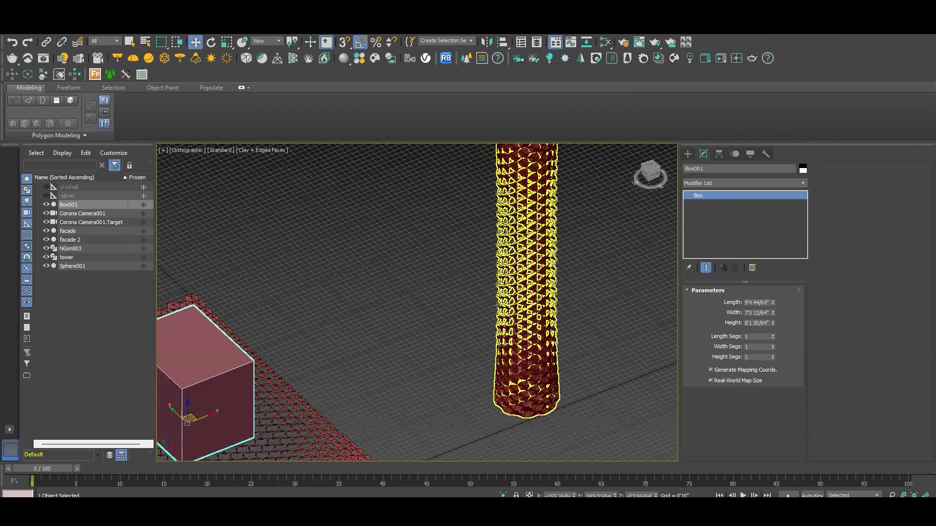
pyautogui.scroll(-10, 361, 350)
pyautogui.click(322, 376)
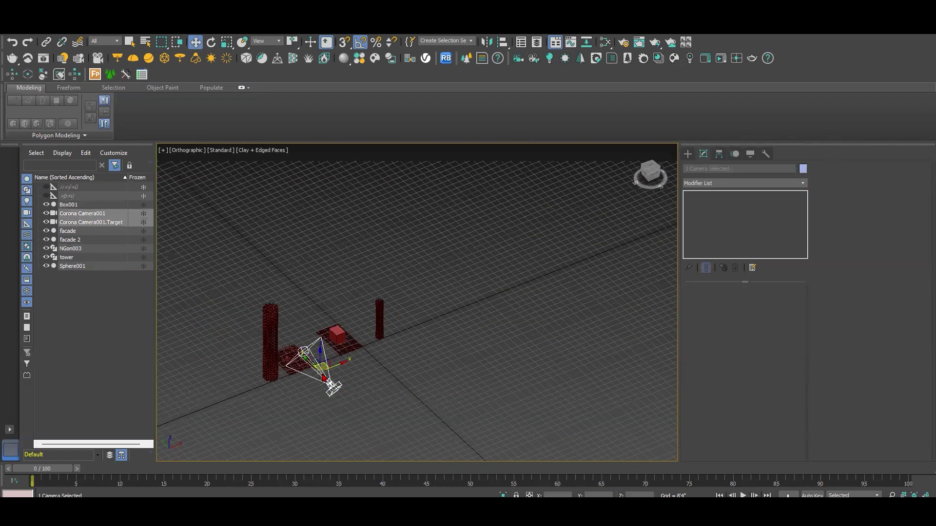
pyautogui.press('t')
pyautogui.scroll(-5, 489, 351)
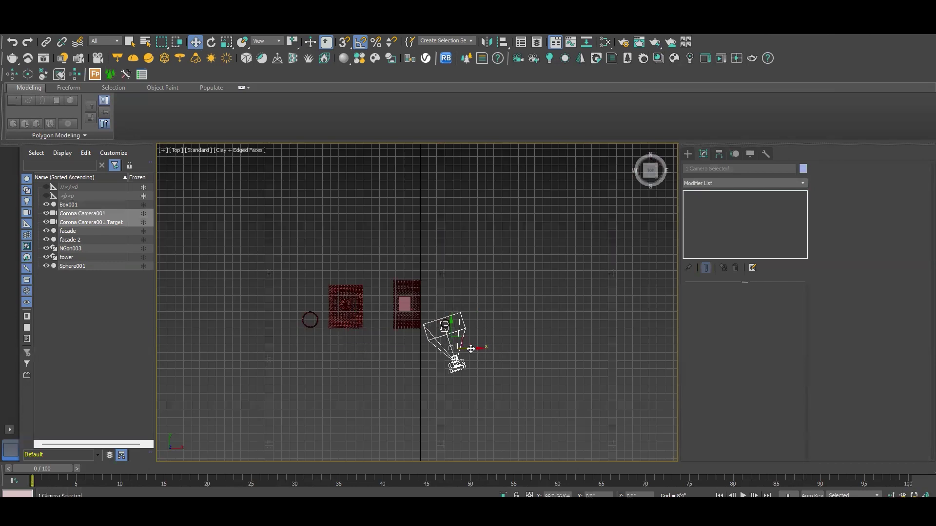
pyautogui.press('c')
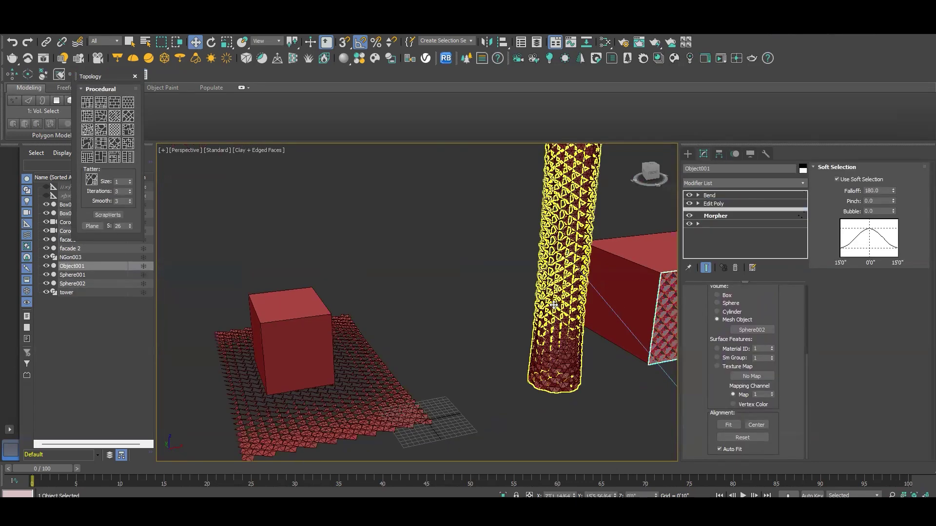
# Frame the whole tower beside its source panel and slide the box off-center toward the panel's near right edge
pyautogui.click(534, 307)
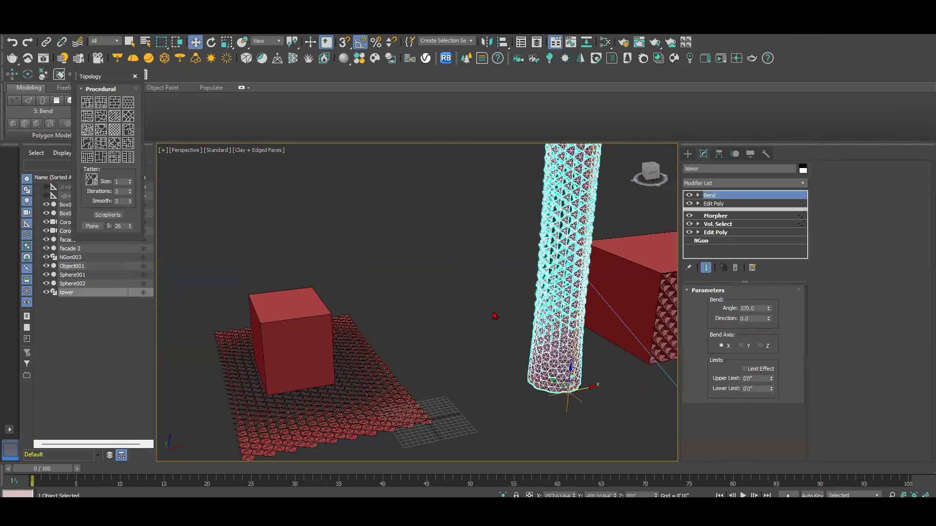
pyautogui.moveTo(432, 380); pyautogui.dragTo(423, 355, button='middle')
pyautogui.scroll(3, 475, 340)
pyautogui.scroll(-4, 468, 357)
pyautogui.moveTo(424, 355); pyautogui.dragTo(472, 330, button='middle')
pyautogui.scroll(-3, 493, 326)
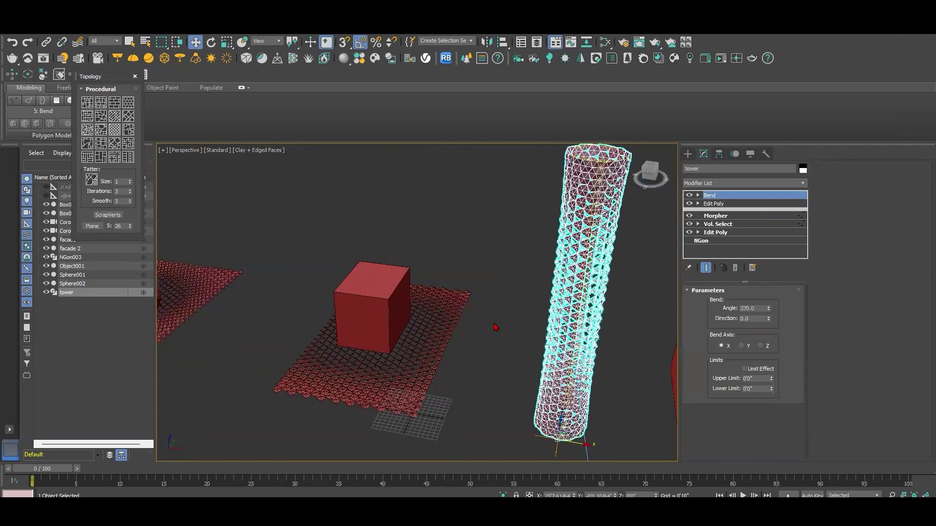
pyautogui.click(507, 301)
pyautogui.click(397, 331)
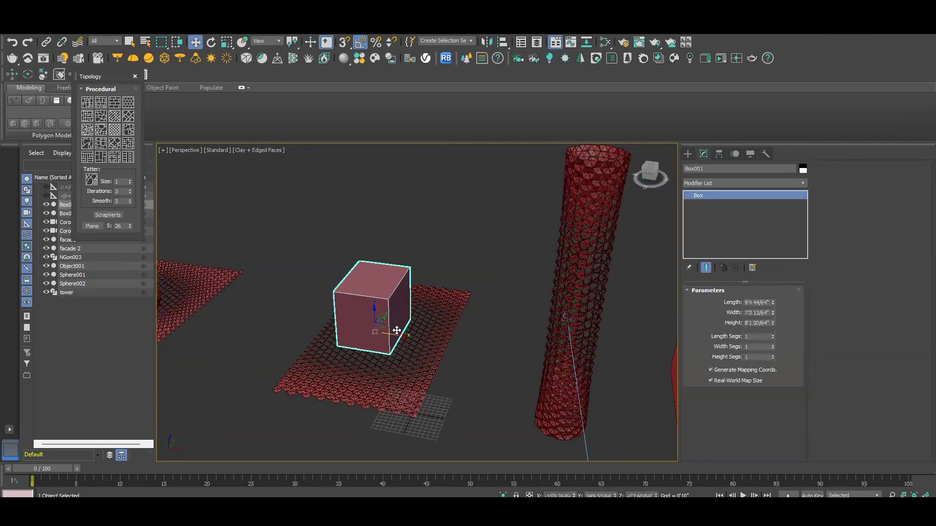
pyautogui.moveTo(387, 329); pyautogui.dragTo(408, 343)
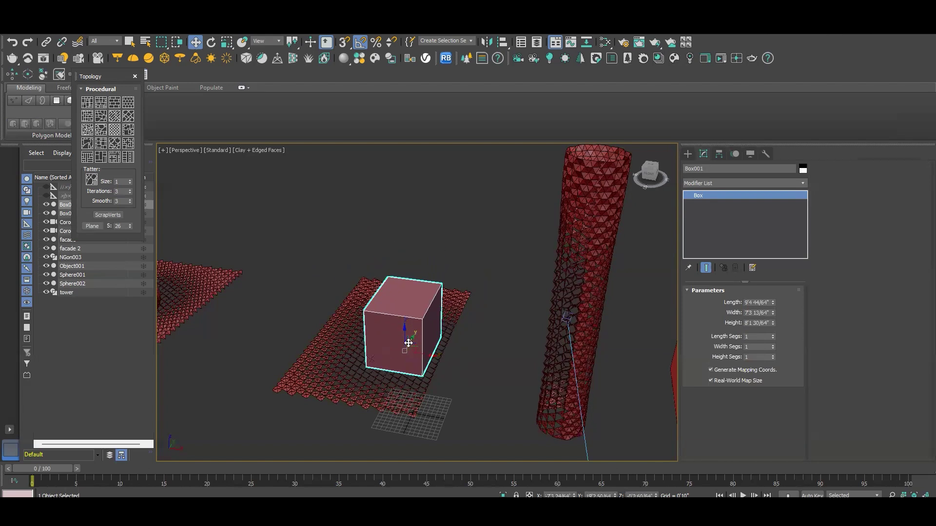